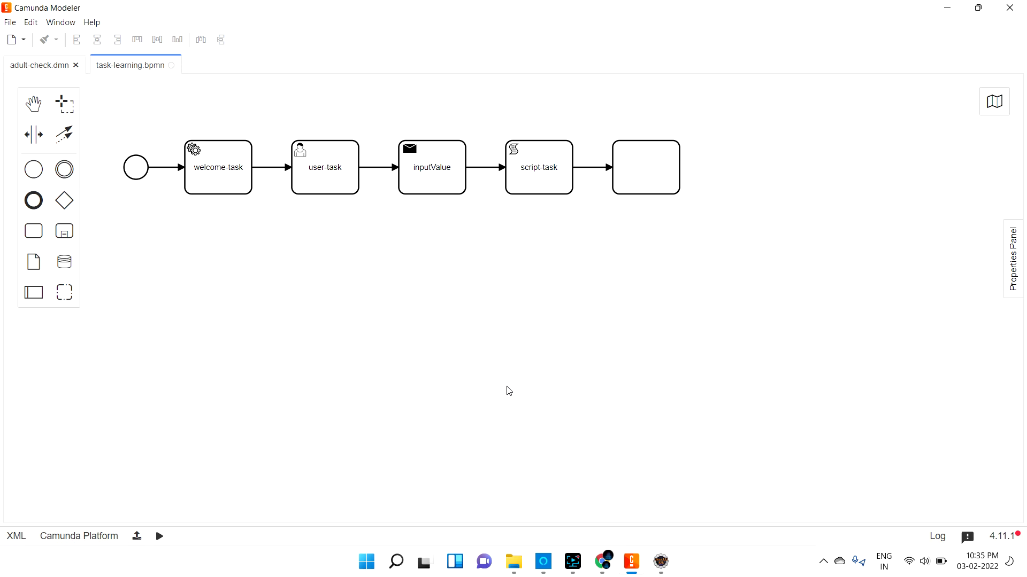
Convert the empty final task into a Business Rule Task, then view adult-check.dmn's check-adult table
click(652, 164)
click(693, 178)
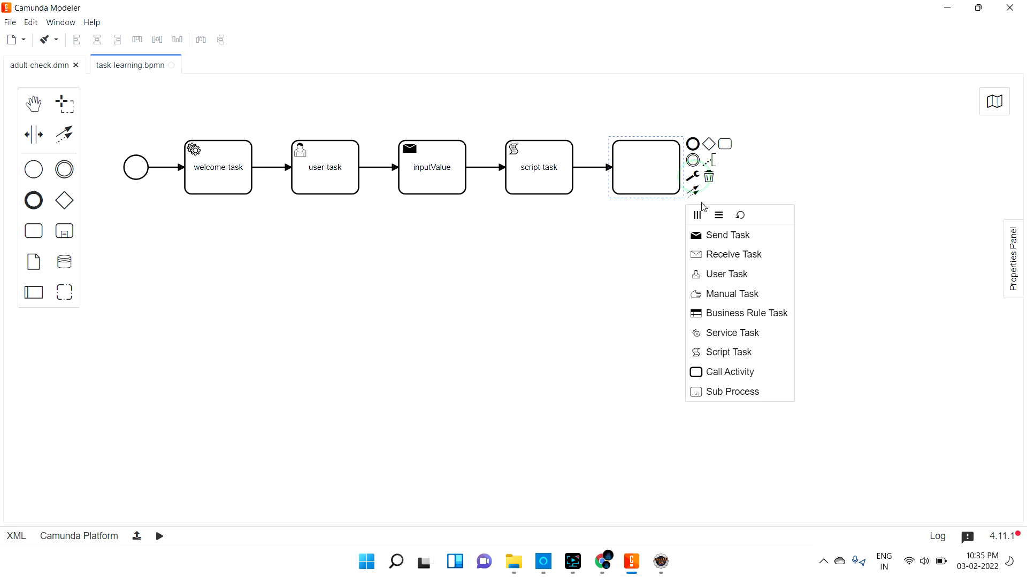
click(730, 315)
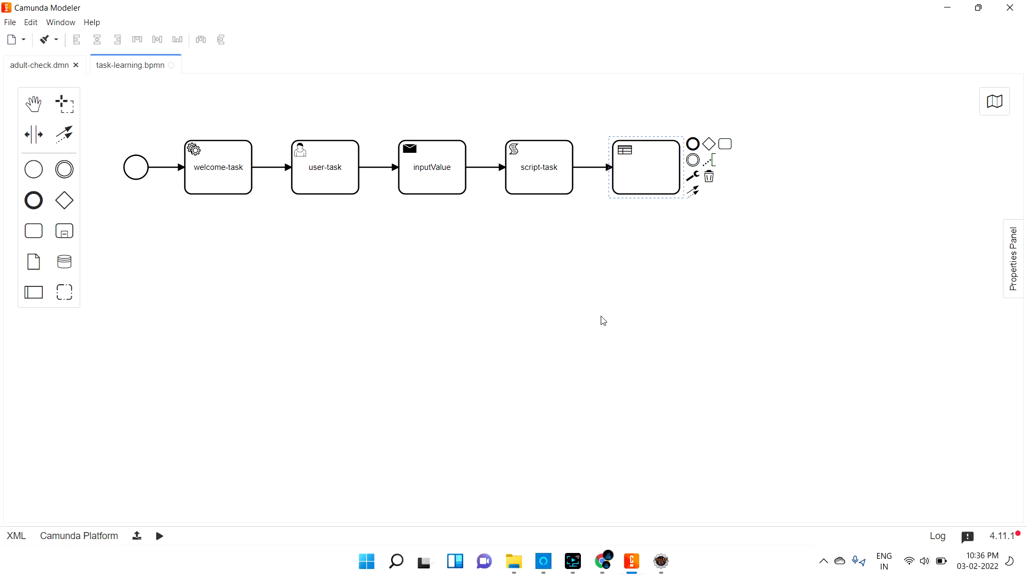
click(39, 63)
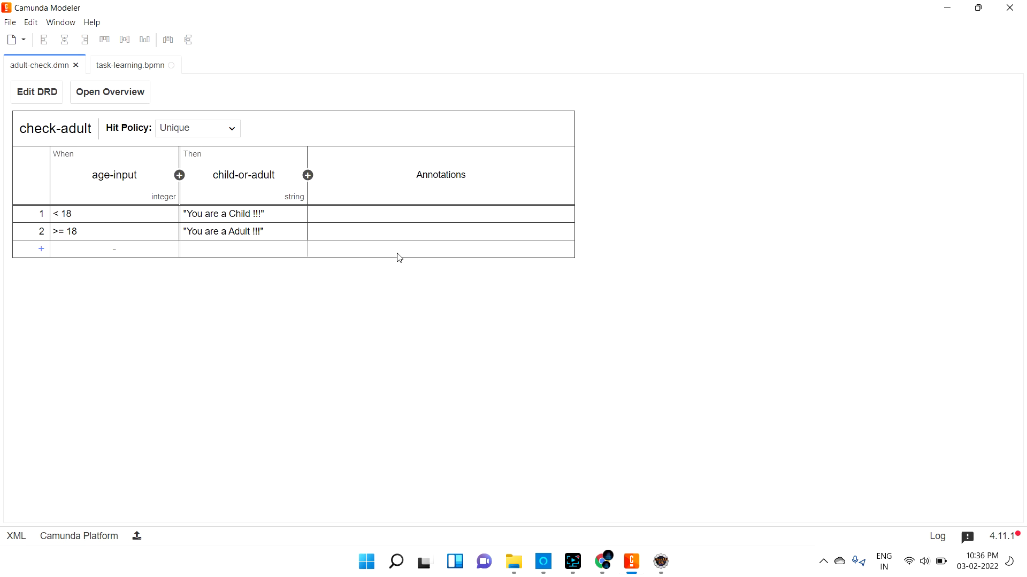
Return to the task-learning.bpmn diagram and select the final task
click(129, 70)
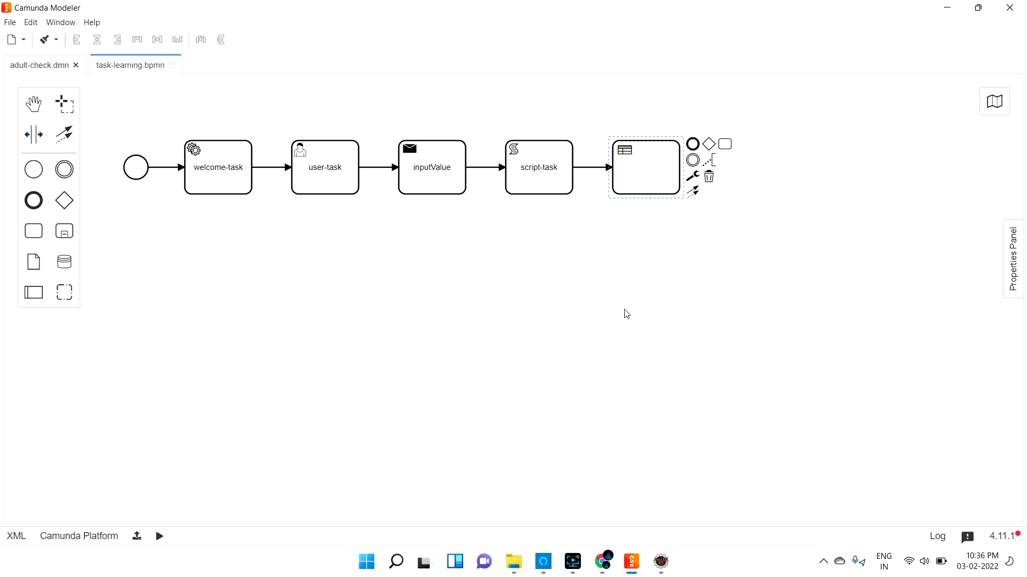
click(644, 355)
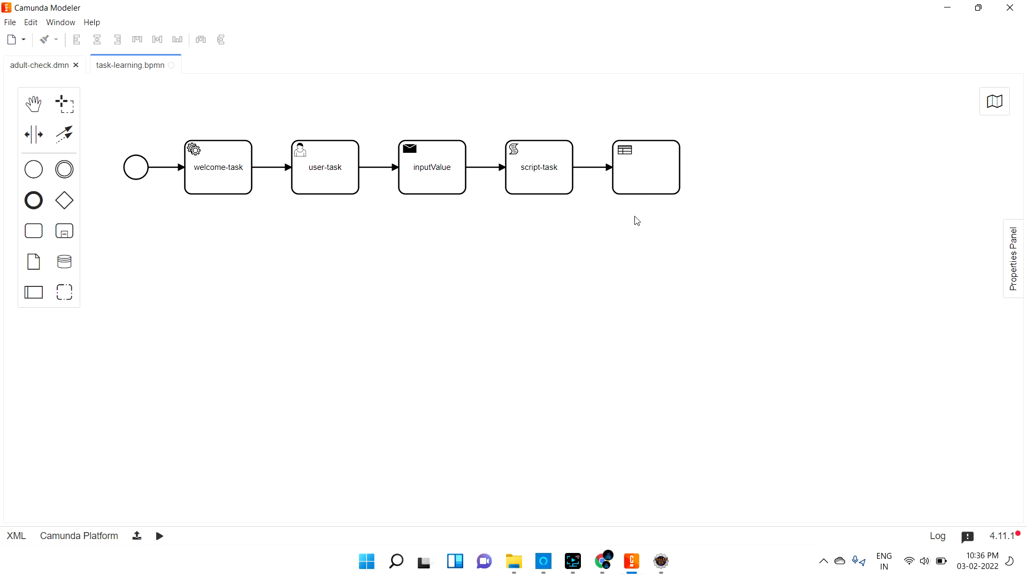
right_click(640, 167)
click(640, 166)
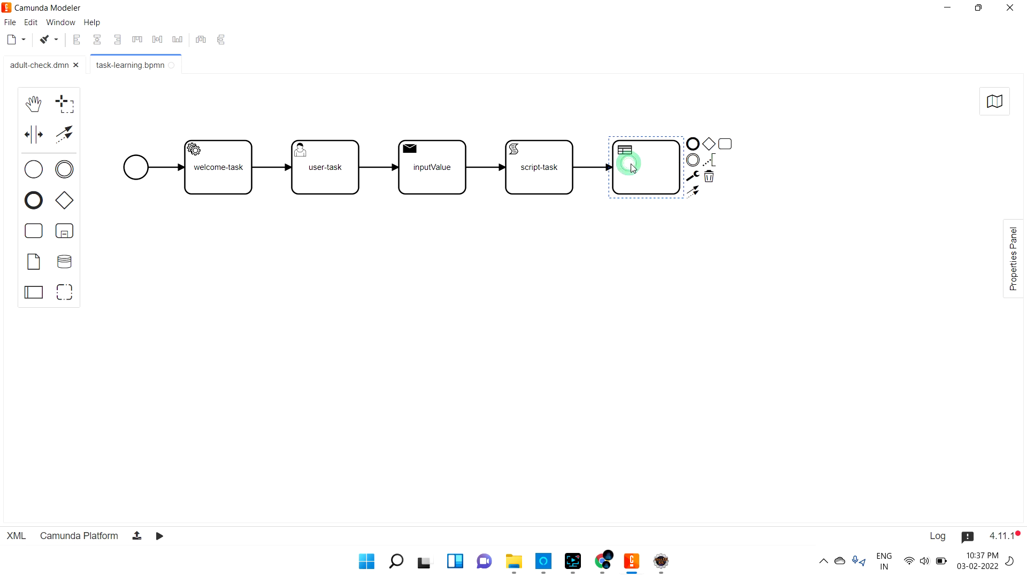
Change the final task to a Service Task and back to a Business Rule Task, then show its properties
click(694, 180)
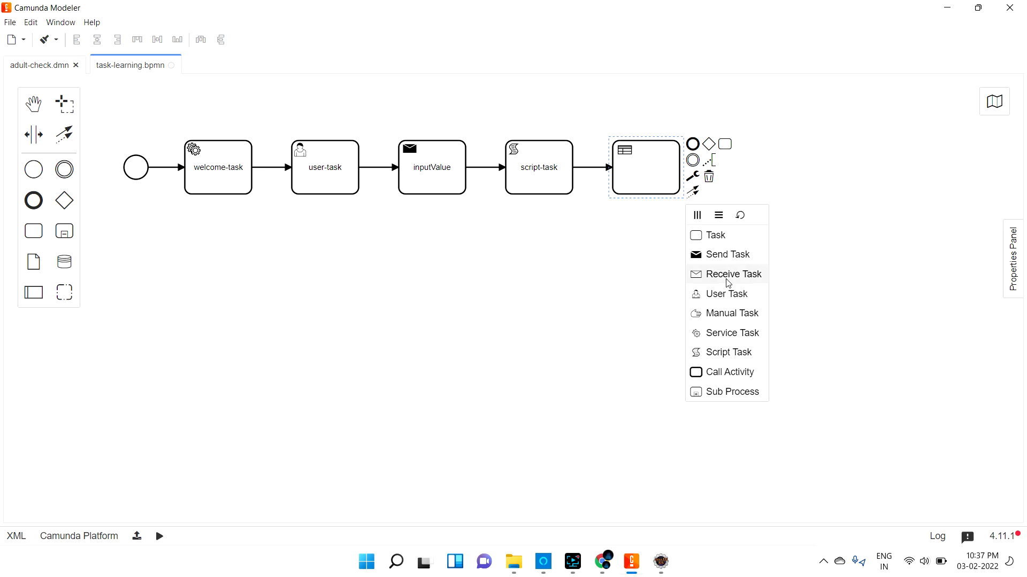
click(723, 336)
click(694, 178)
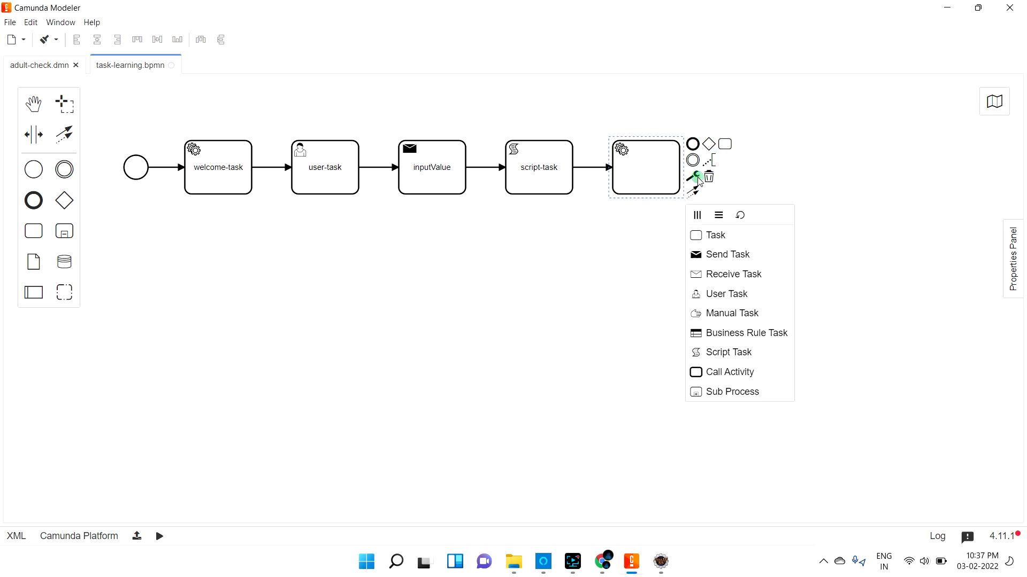
click(735, 333)
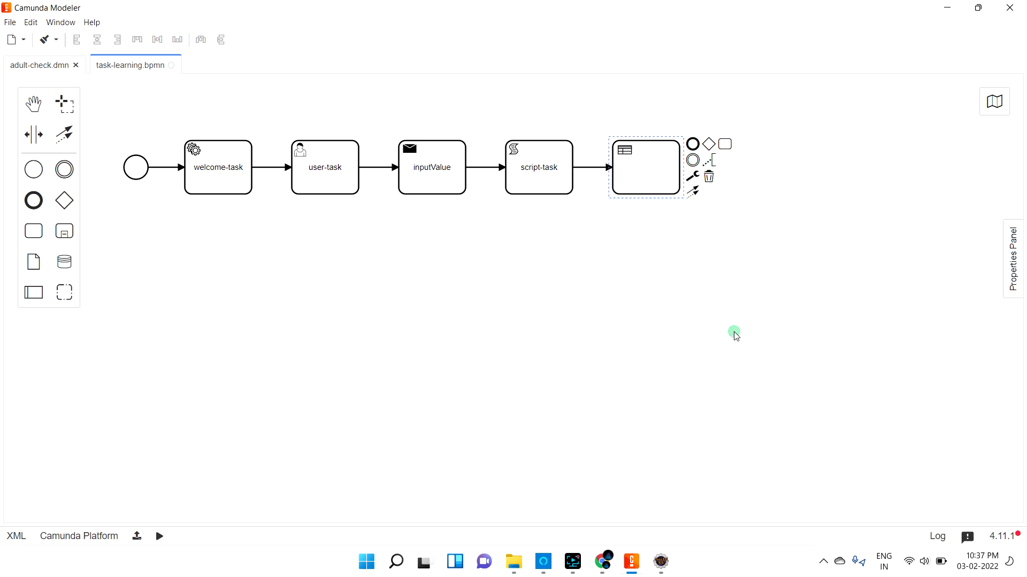
click(1013, 255)
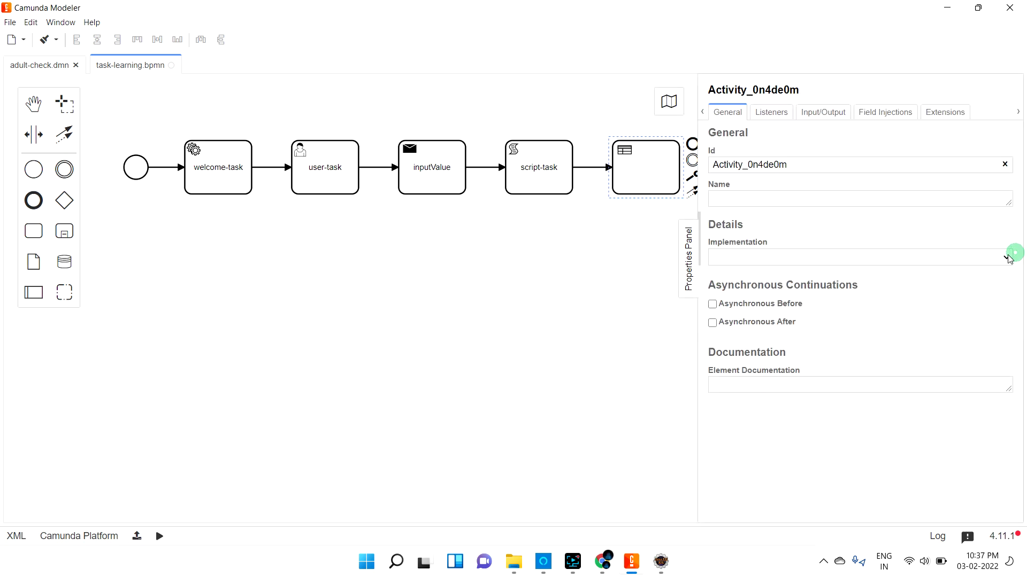
Select the final Business Rule Task and change its Id to adult-impl
click(628, 166)
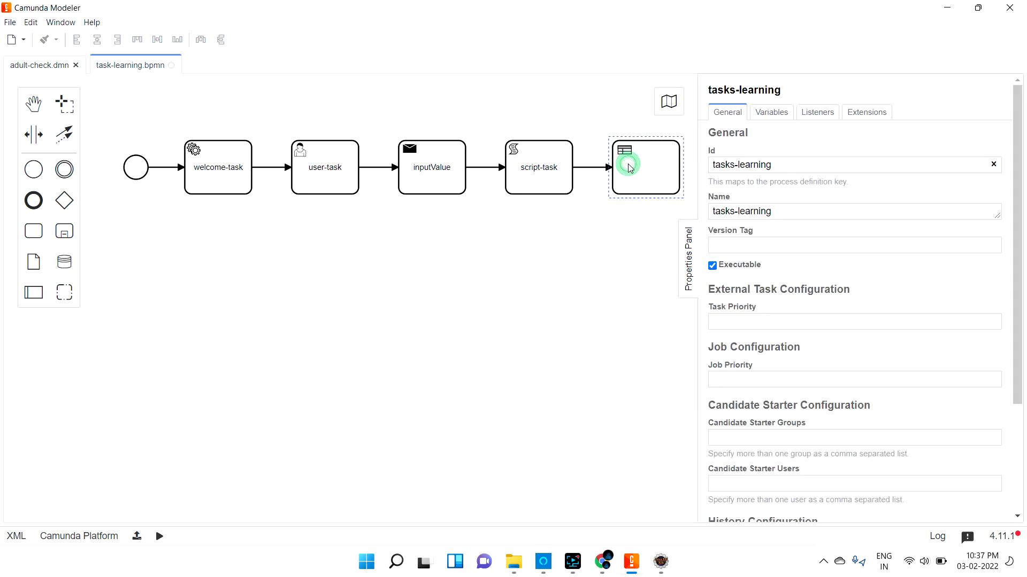
click(664, 171)
double_click(803, 164)
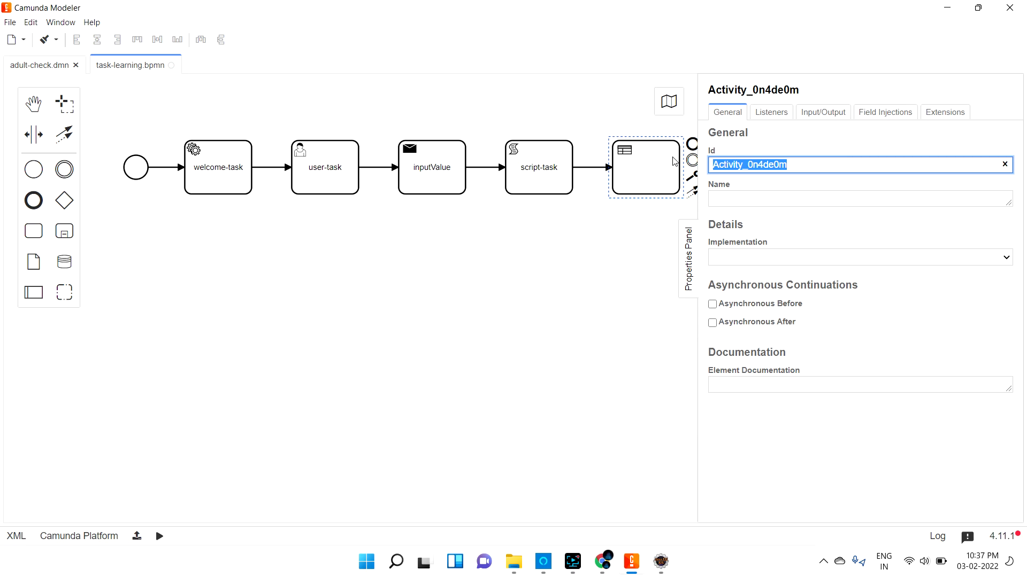
text(adult)
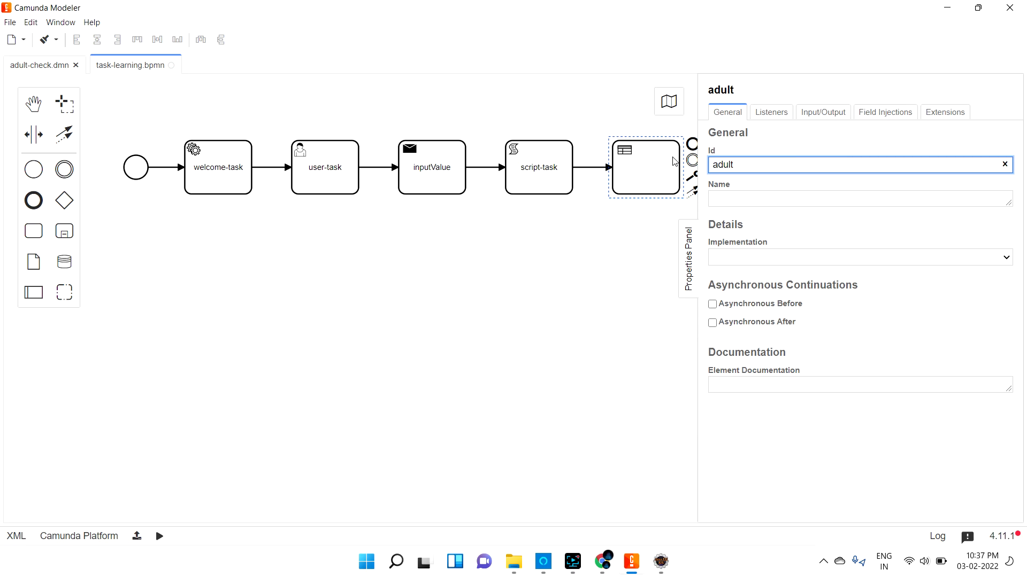
text(-impl)
Copy adult-impl from the Id into the task's Name field
key(ctrl+a)
key(ctrl+c)
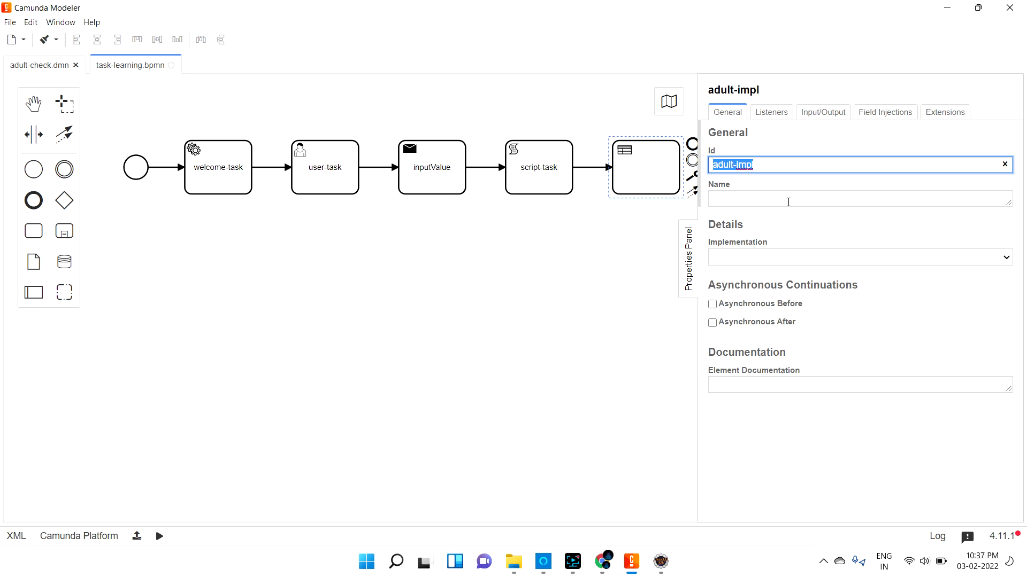
click(785, 200)
key(ctrl+v)
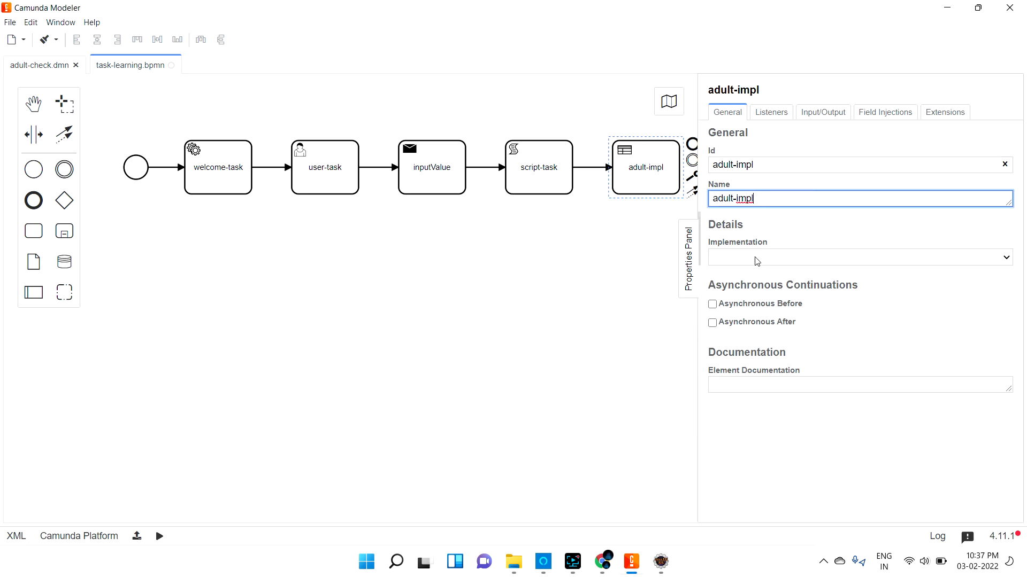
click(754, 256)
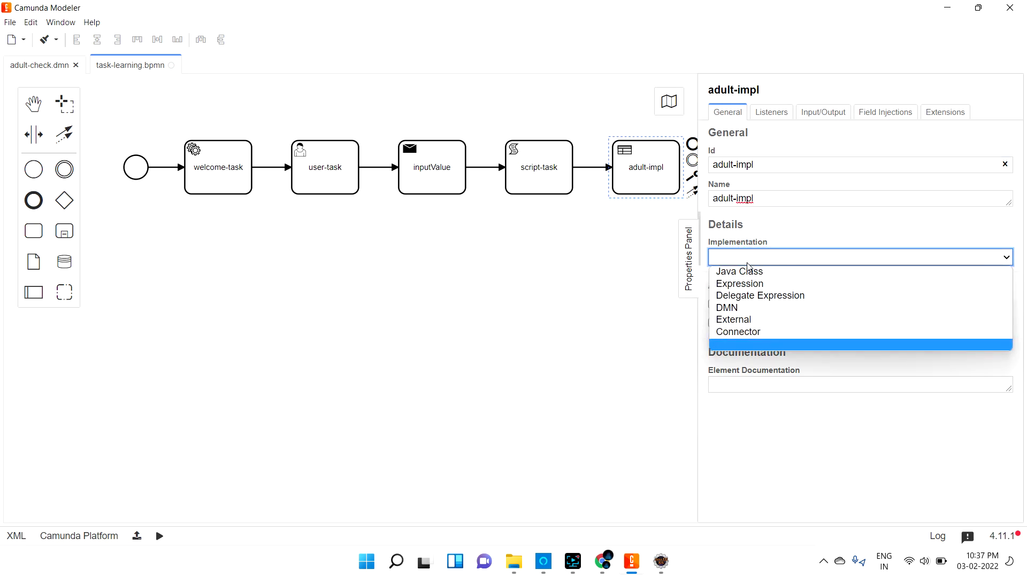
Set adult-impl's implementation type to DMN
click(741, 309)
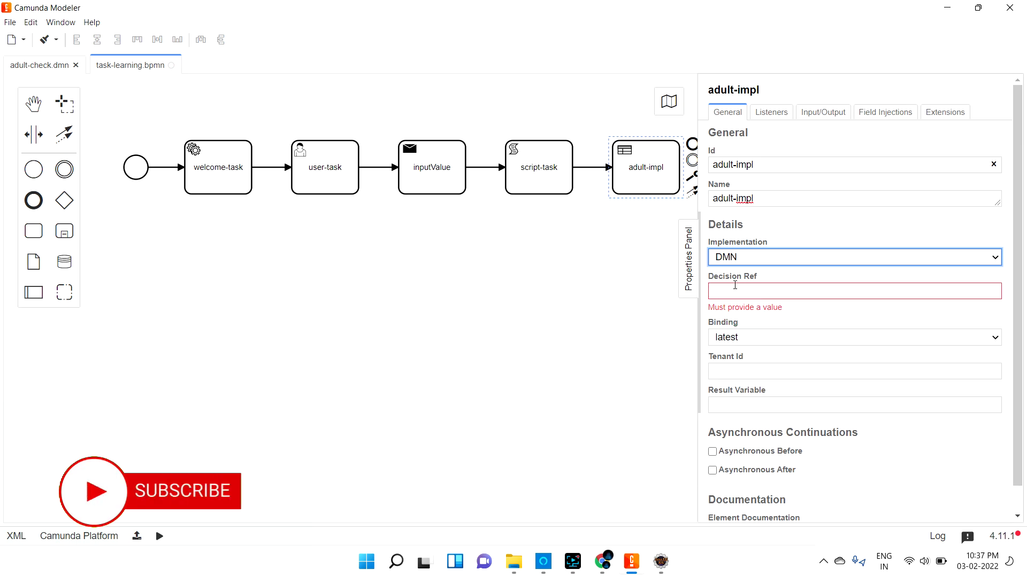
click(727, 291)
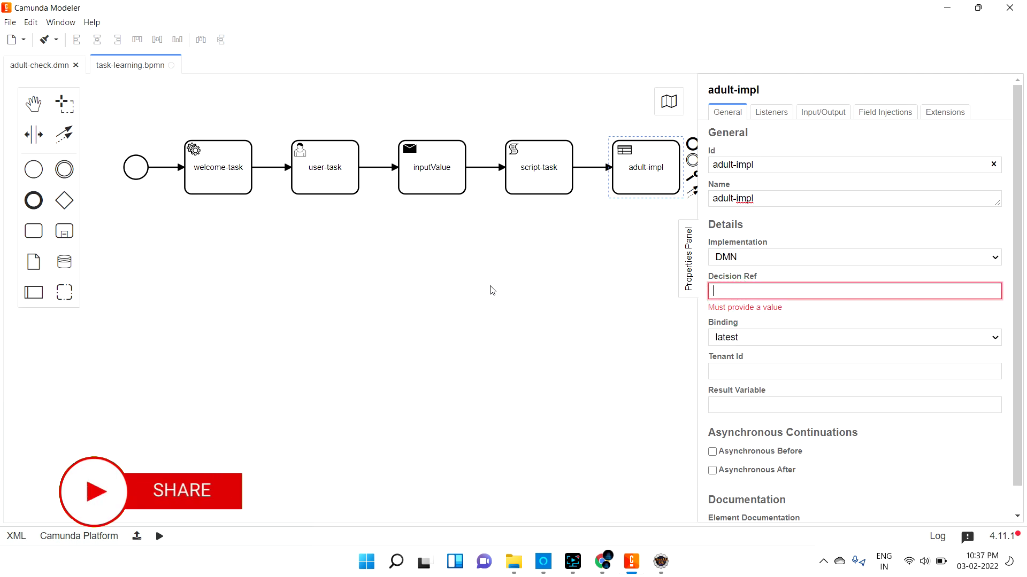
click(38, 65)
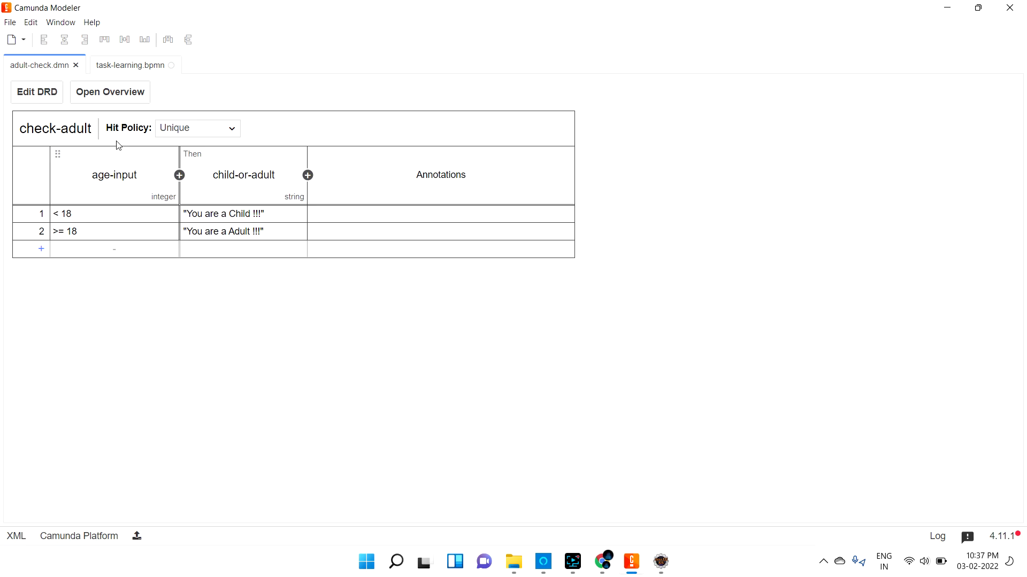
Copy the check-adult decision's Id from adult-check.dmn and go back to task-learning.bpmn
click(110, 95)
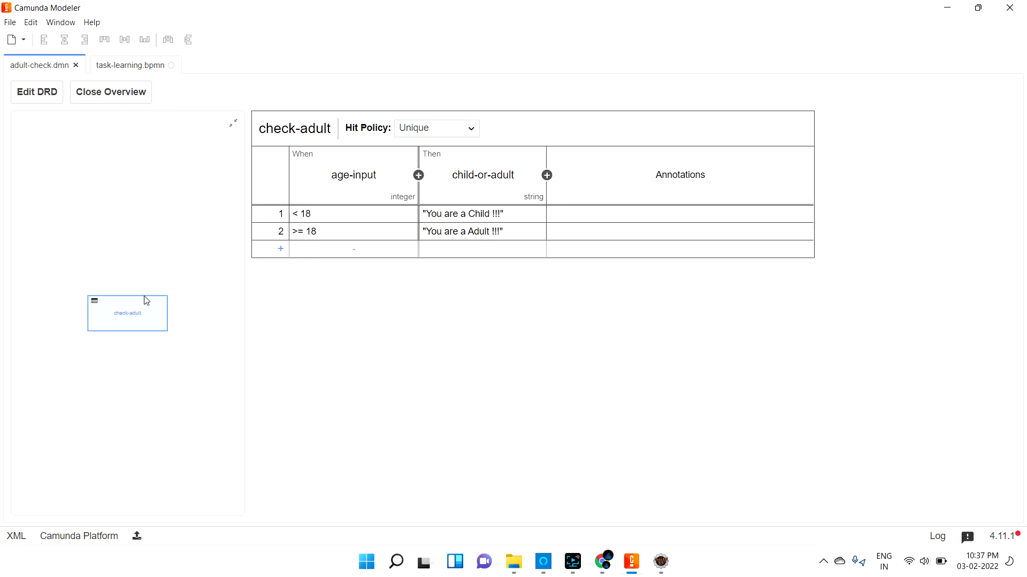
click(59, 98)
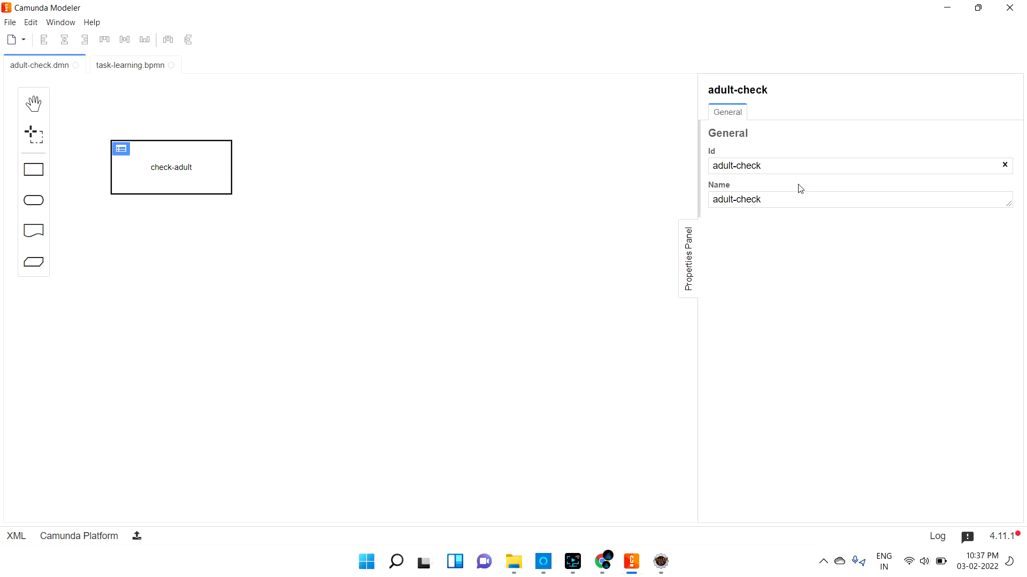
click(181, 169)
click(775, 169)
key(ctrl+a)
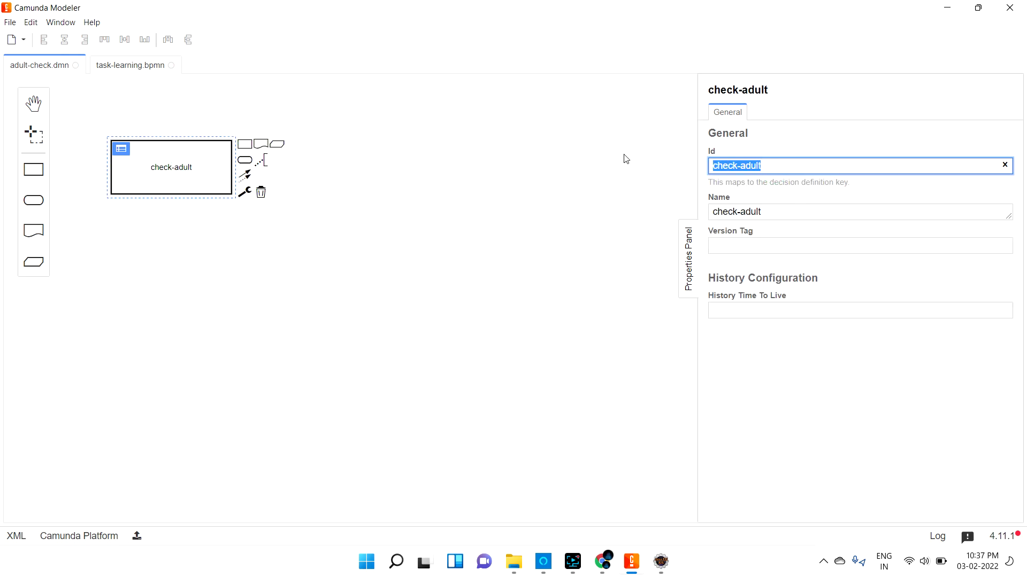
click(127, 68)
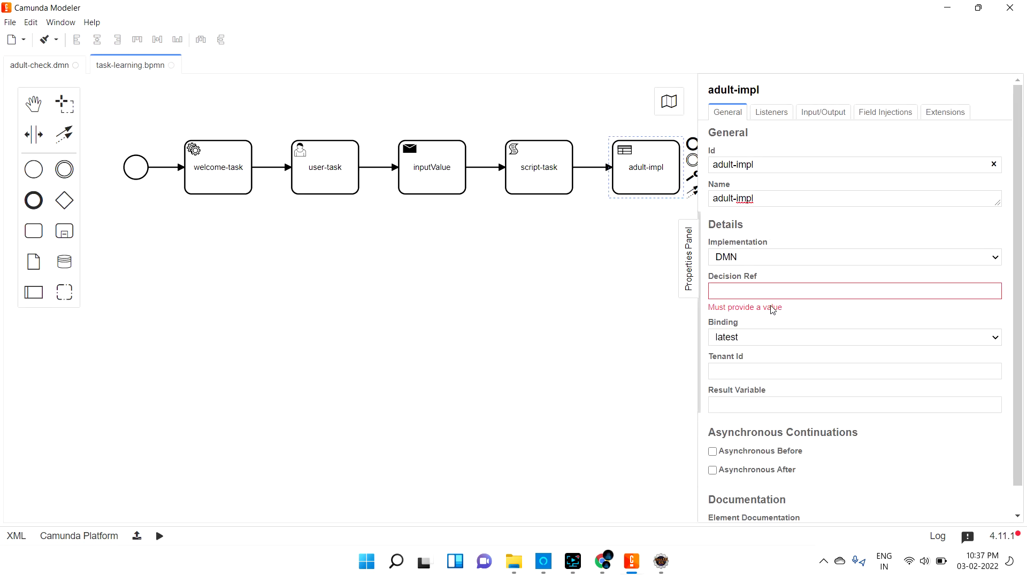
Set adult-impl's Decision Ref to check-adult and Result Variable to adult-or-child
click(741, 289)
key(ctrl+v)
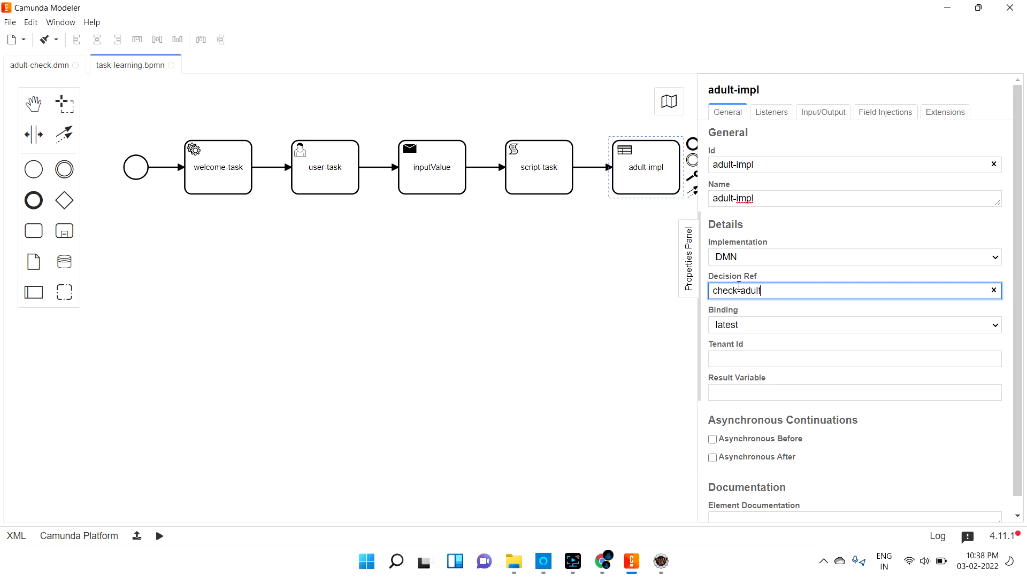
click(741, 394)
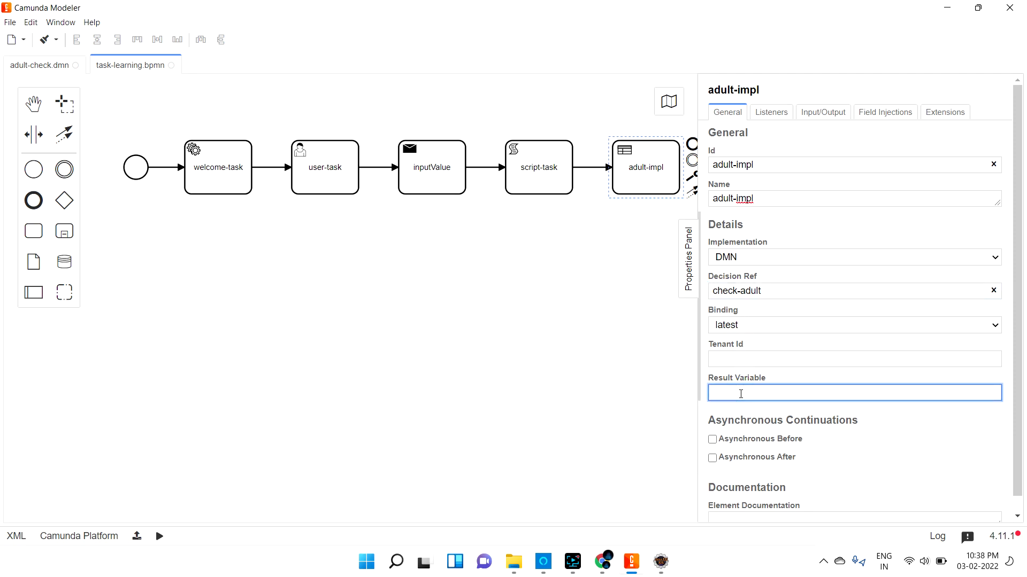
text(adult-or-child)
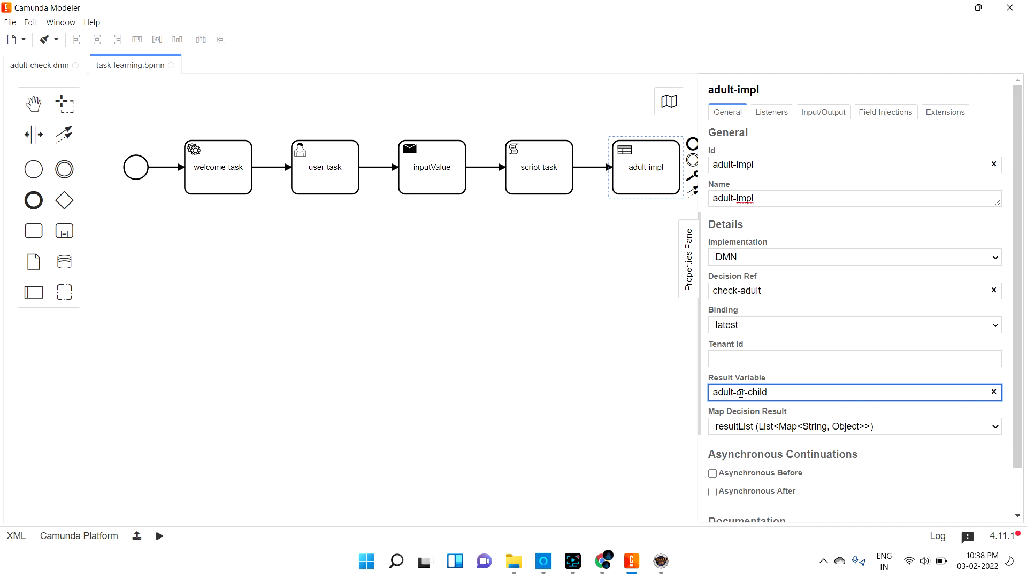
key(ctrl+a)
Set Map Decision Result to singleEntry (TypedValue), keeping the implementation as DMN
click(796, 426)
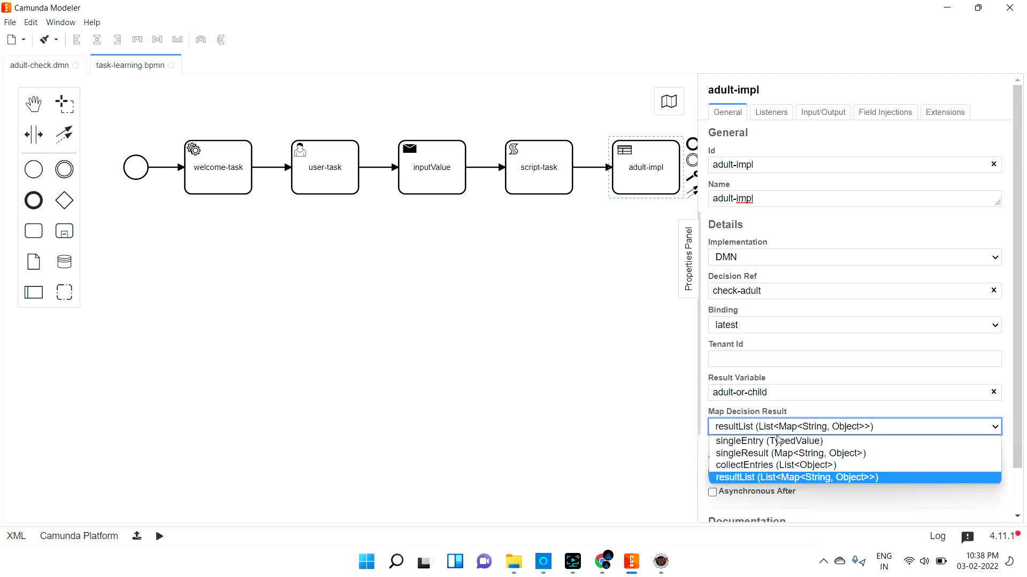
click(755, 442)
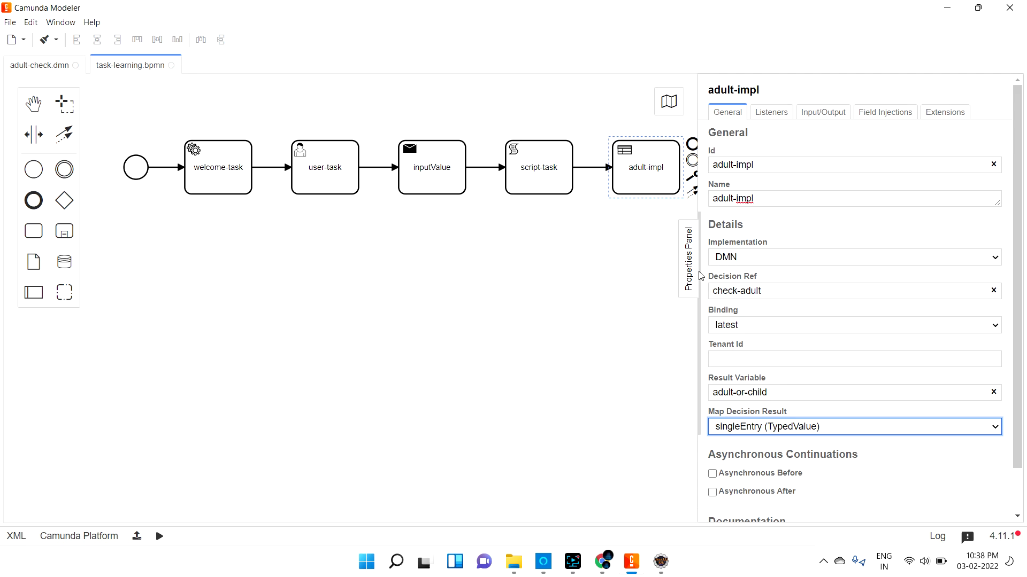
click(756, 257)
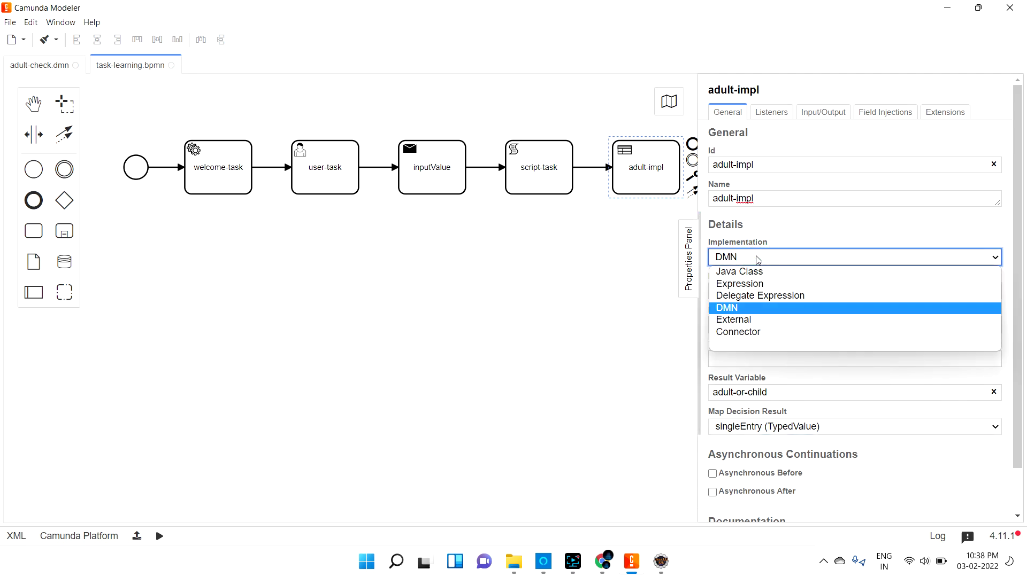
click(758, 259)
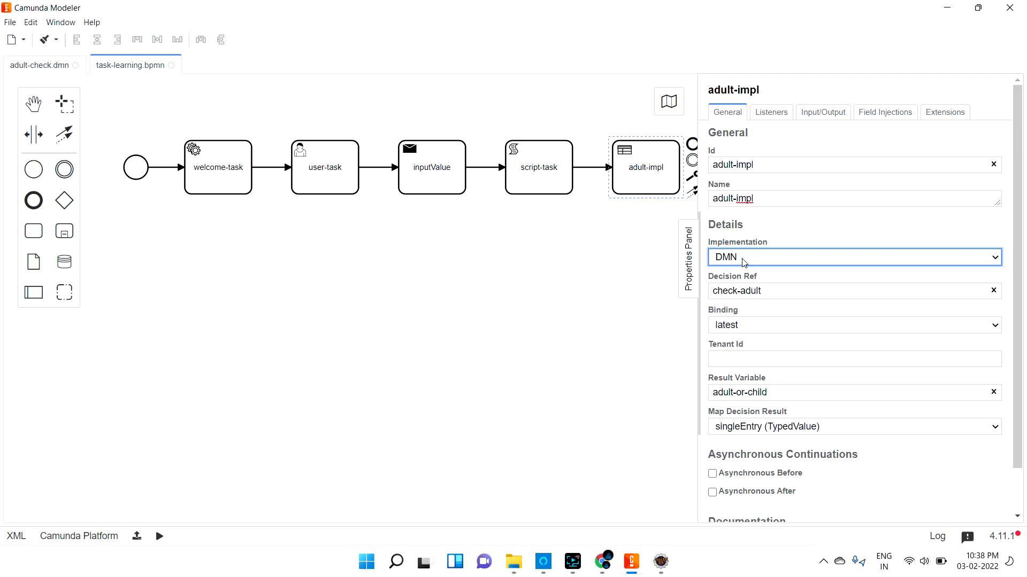
click(766, 290)
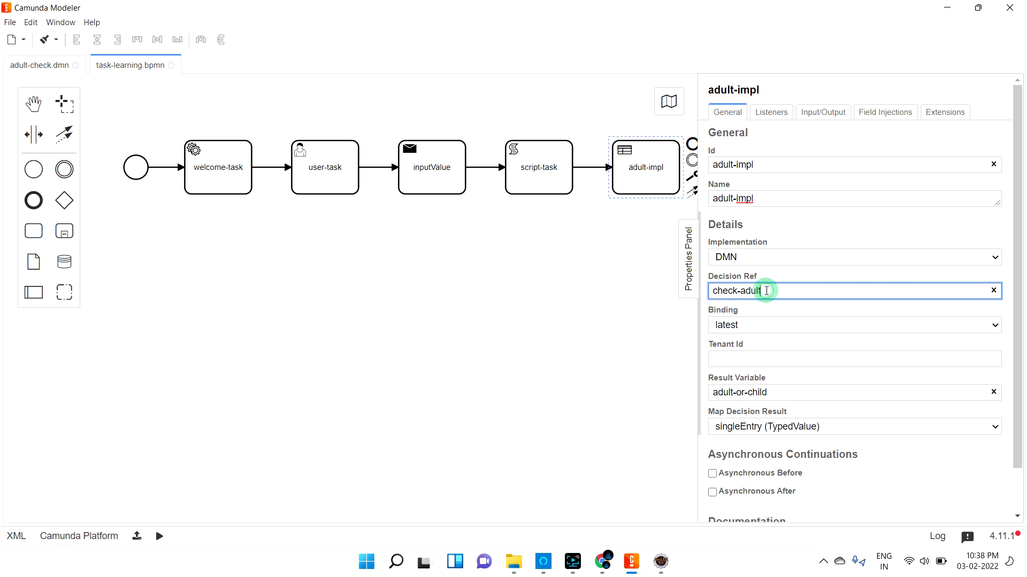
click(42, 65)
click(138, 255)
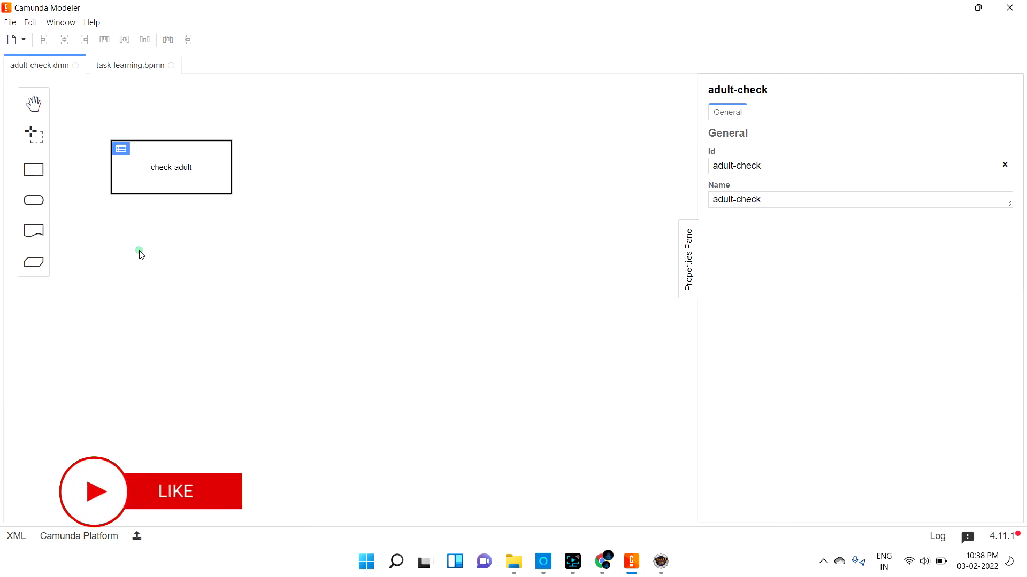
click(170, 169)
triple_click(765, 165)
click(126, 67)
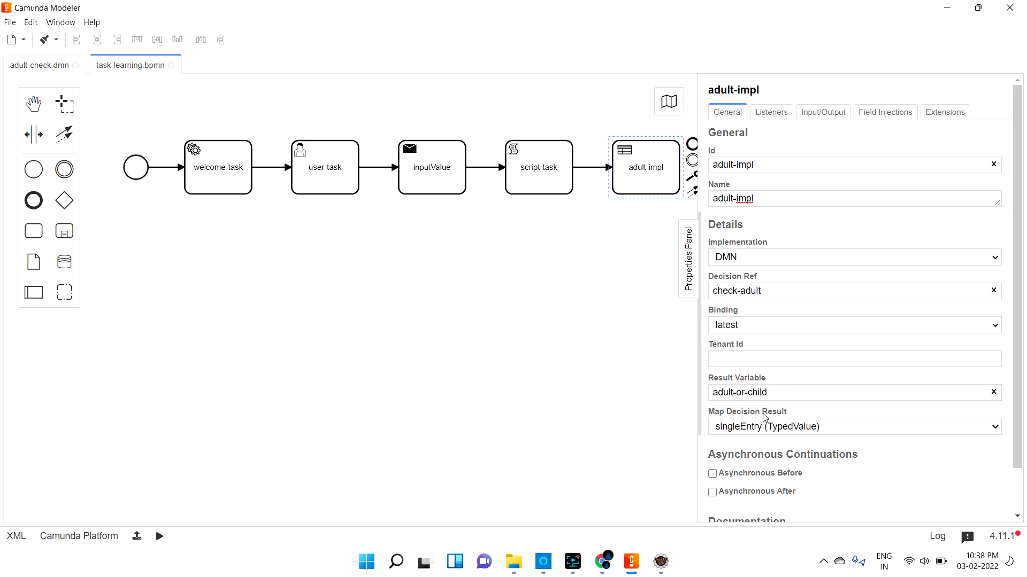
triple_click(782, 392)
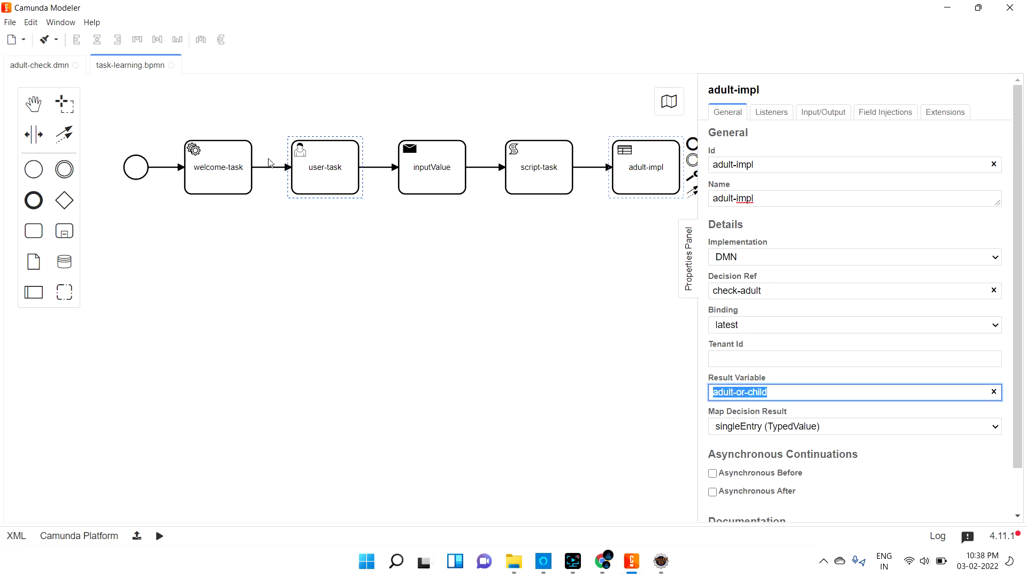
click(40, 63)
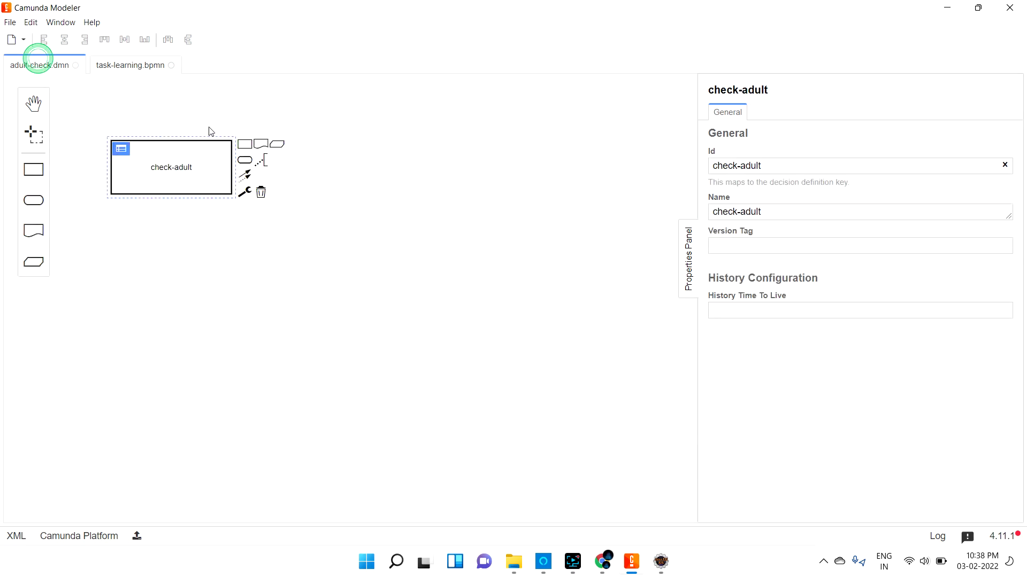
click(121, 148)
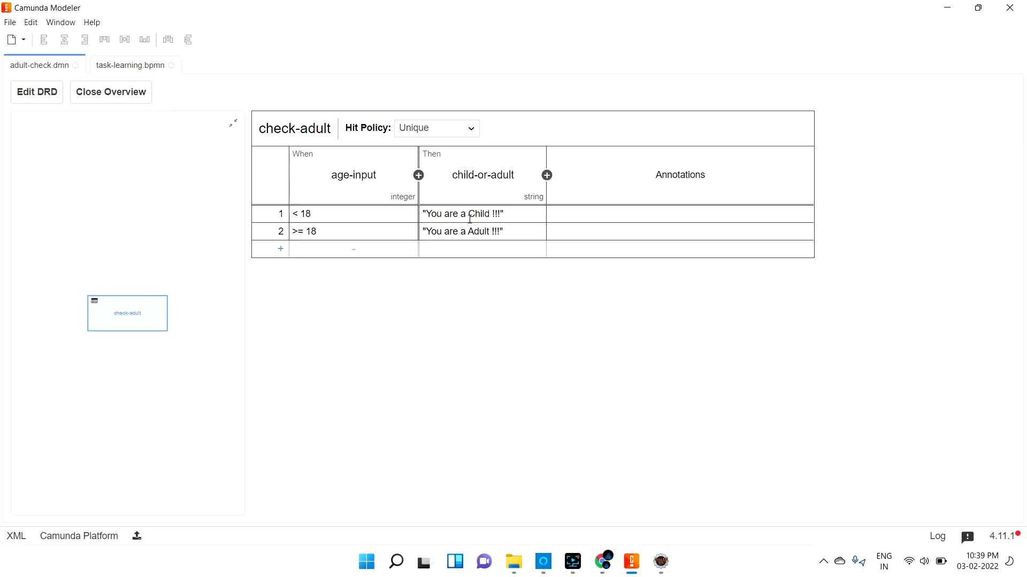
click(123, 65)
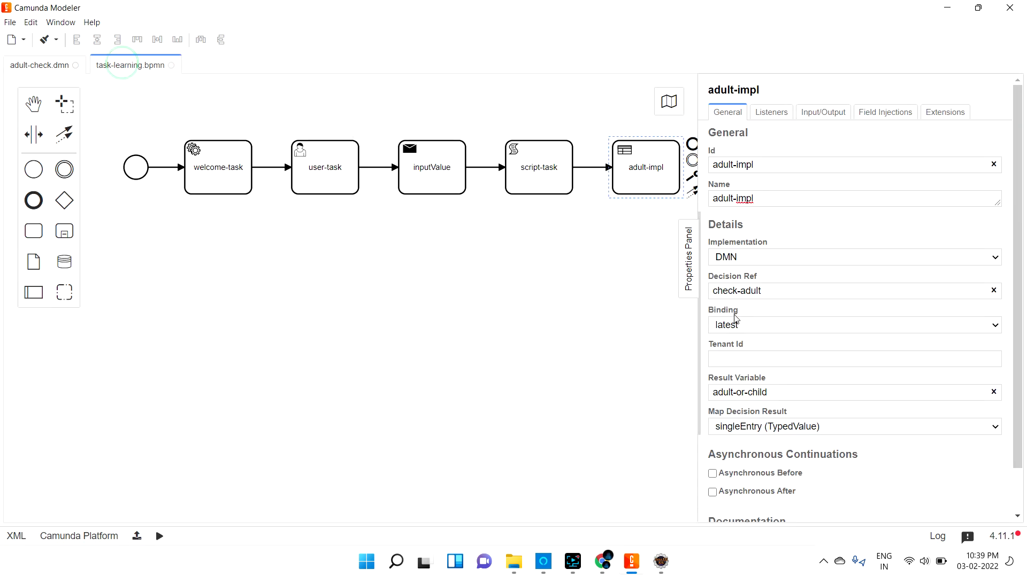
triple_click(773, 393)
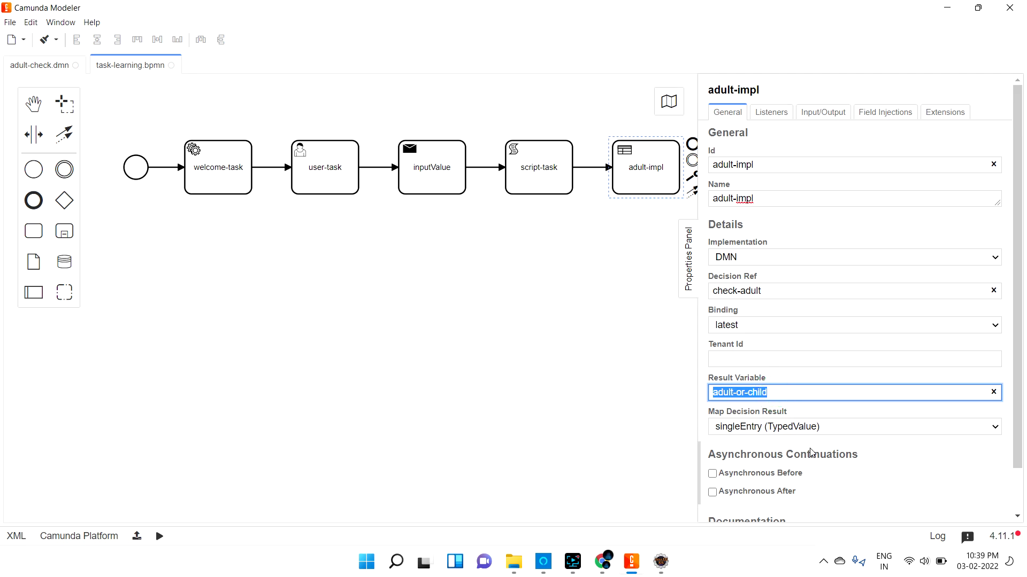
click(838, 426)
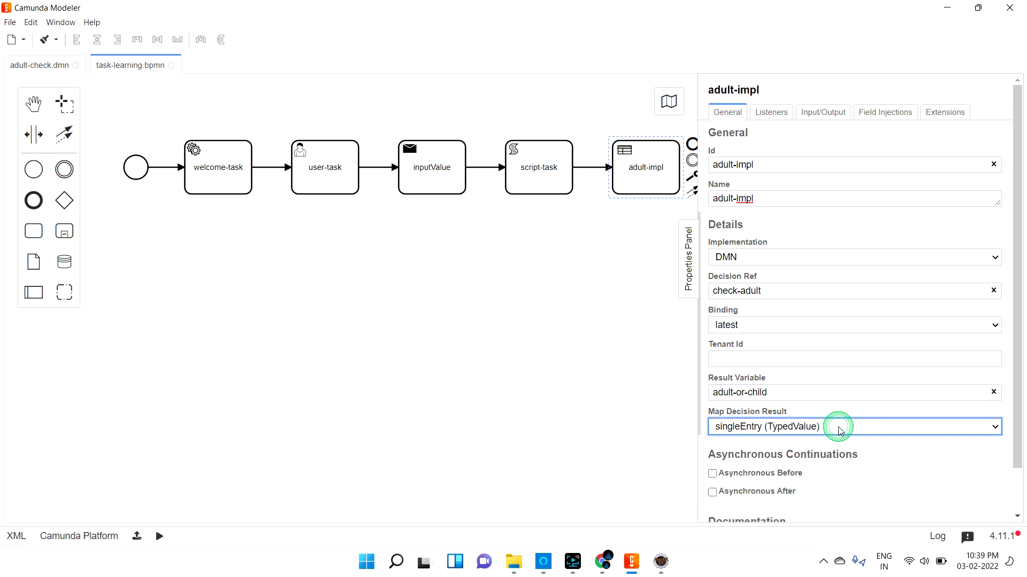
click(836, 427)
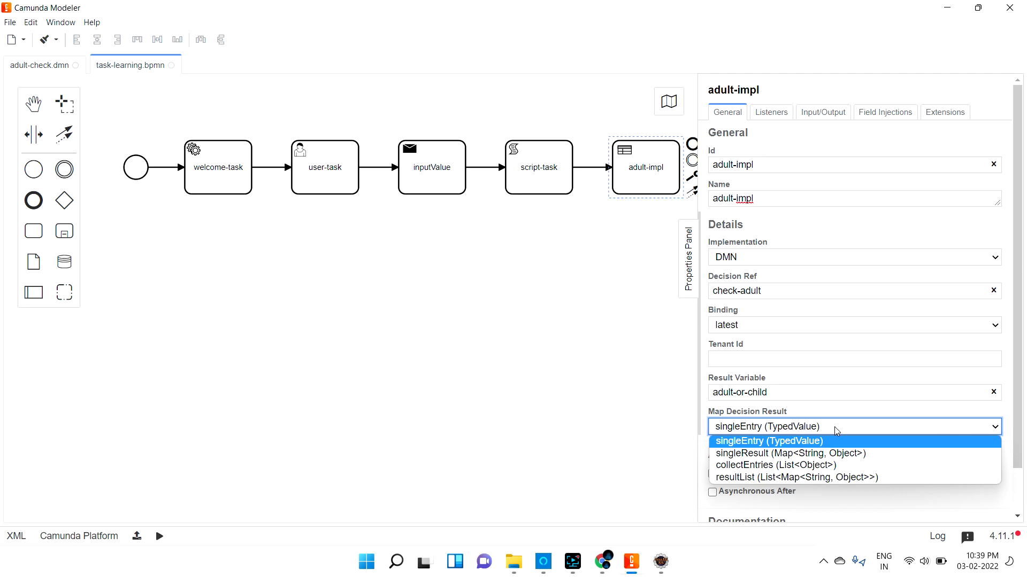
click(784, 441)
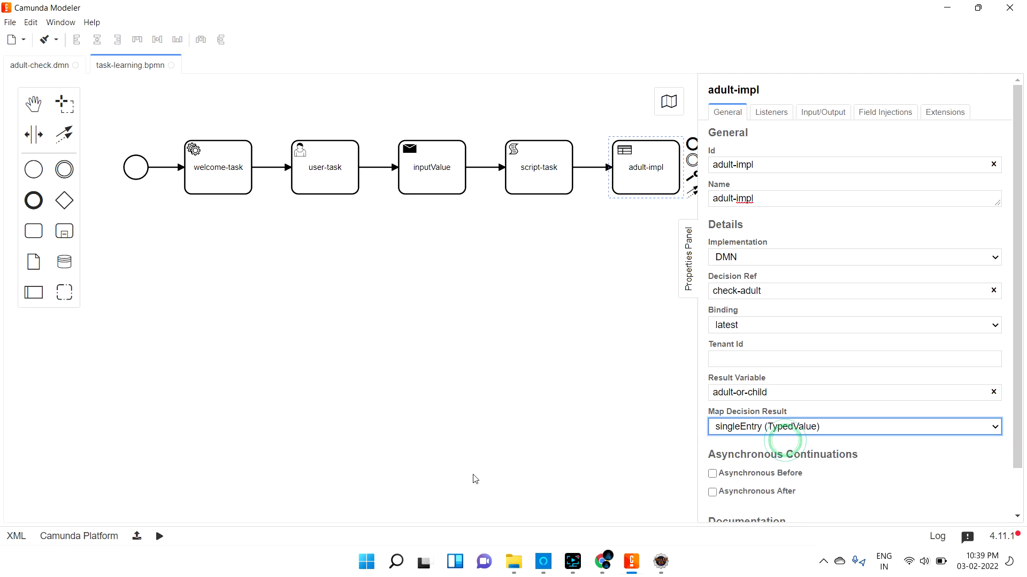
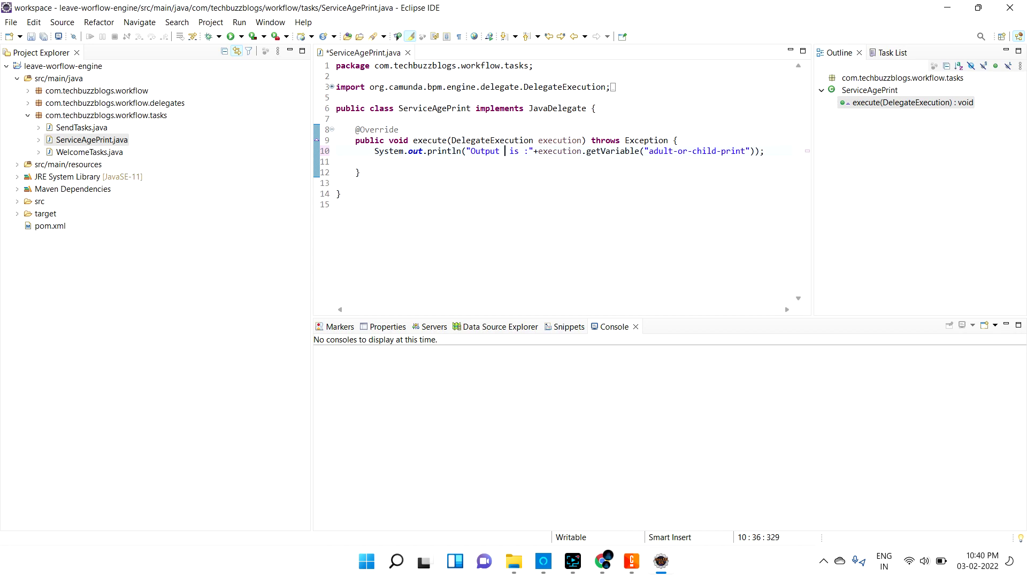
Save ServiceAgePrint.java and copy the ServiceAgePrint class's qualified name from Project Explorer
key(ctrl+s)
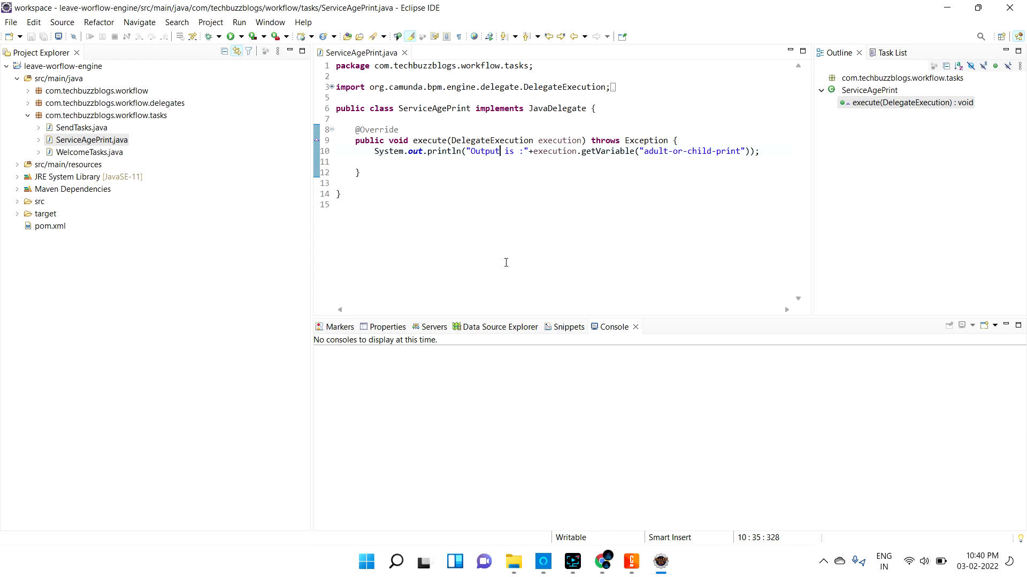
click(80, 140)
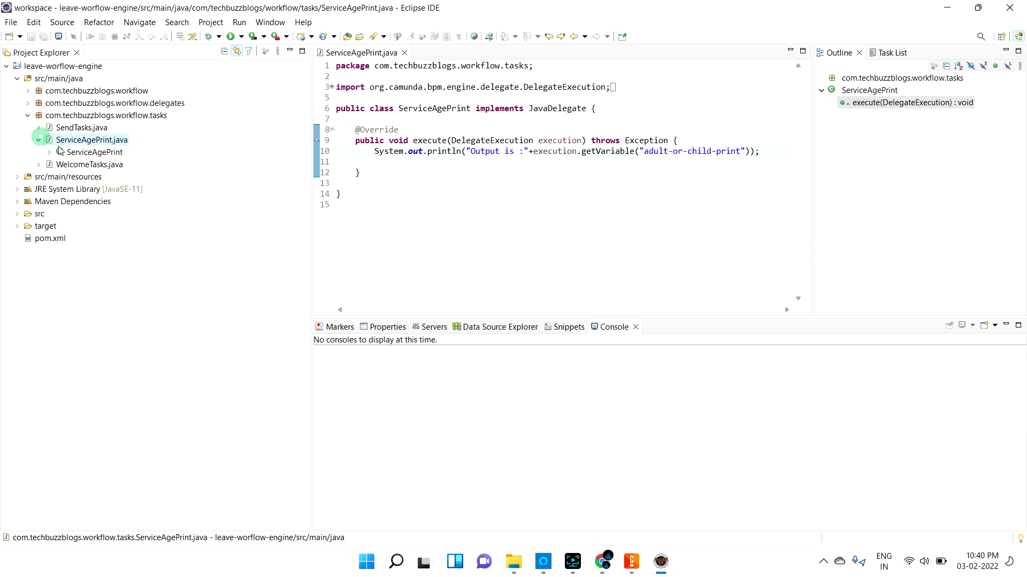
click(39, 139)
click(78, 153)
right_click(77, 154)
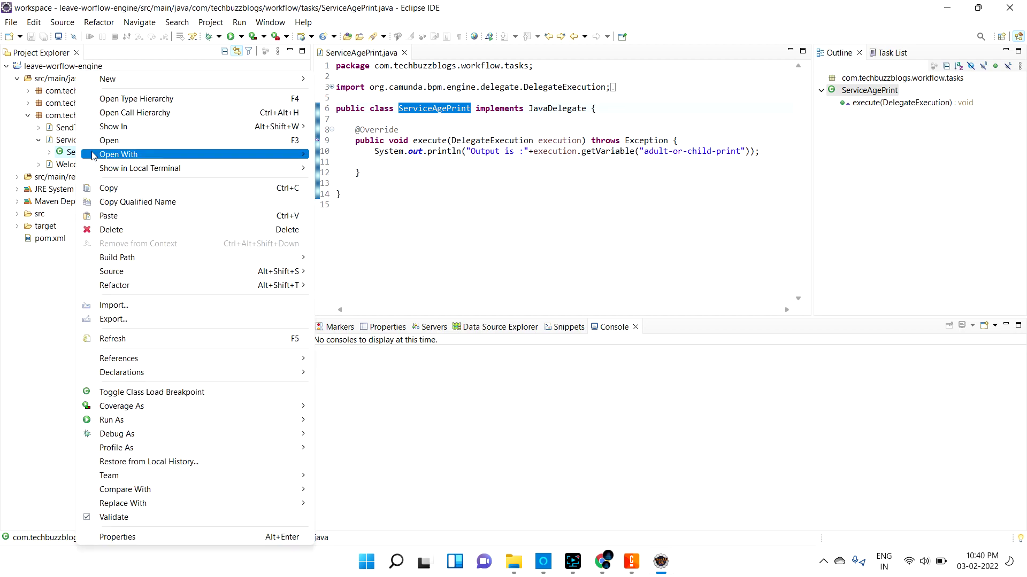
click(137, 201)
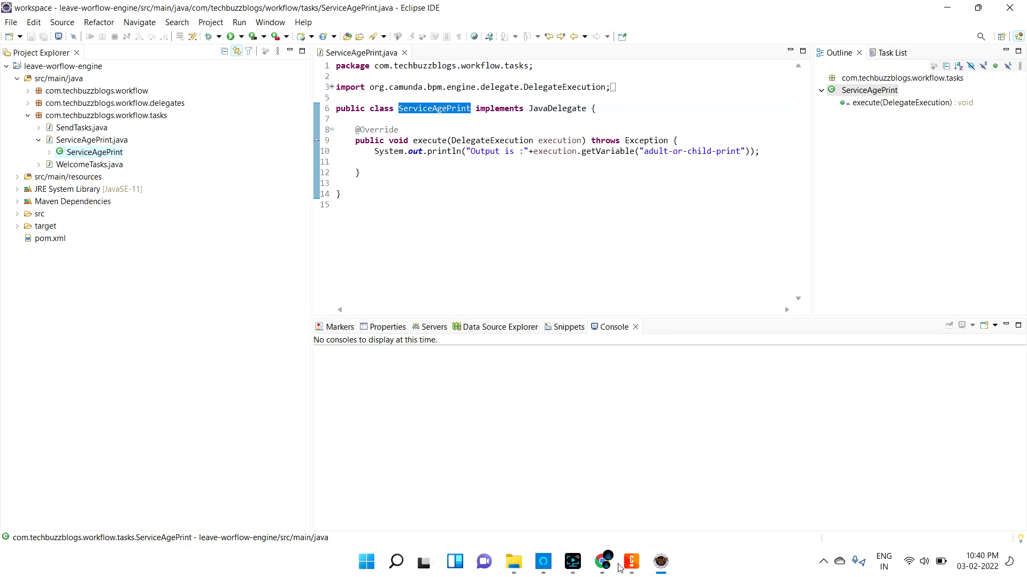
click(636, 568)
Paste the ServiceAgePrint class name into adult-or-child-print's Java Class, append an end event, and save
click(731, 291)
key(ctrl+v)
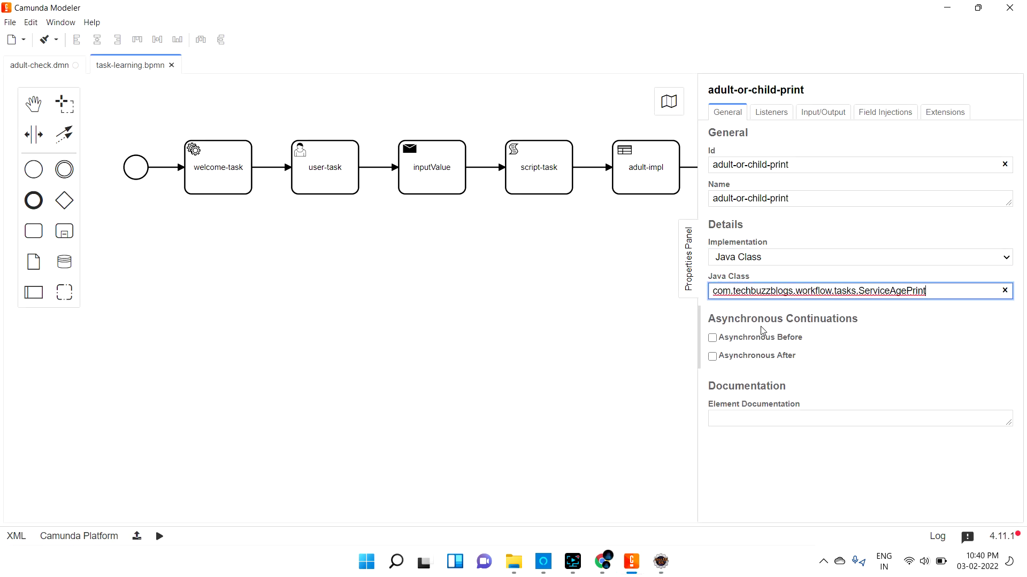
click(687, 251)
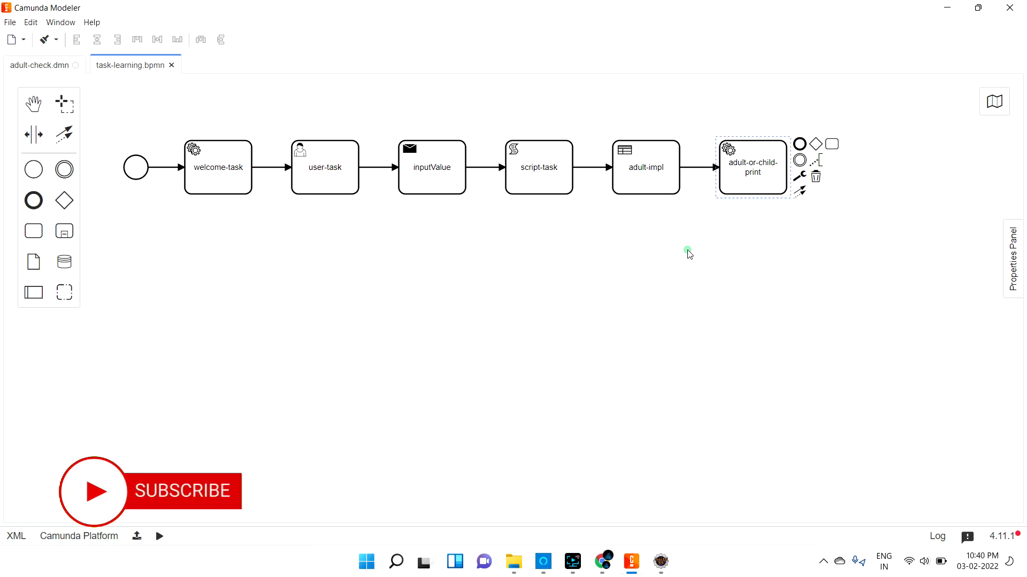
click(799, 144)
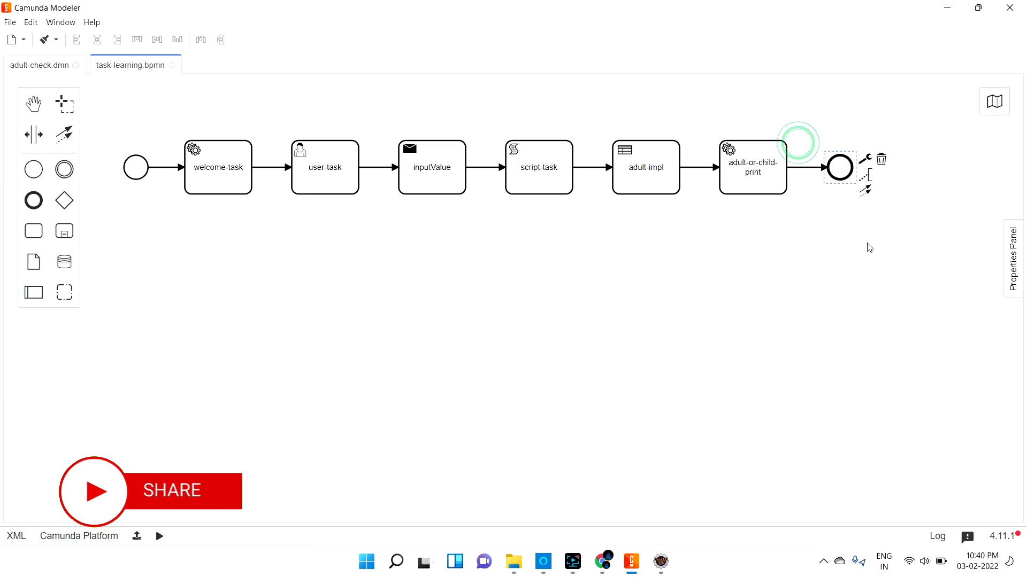
key(ctrl+s)
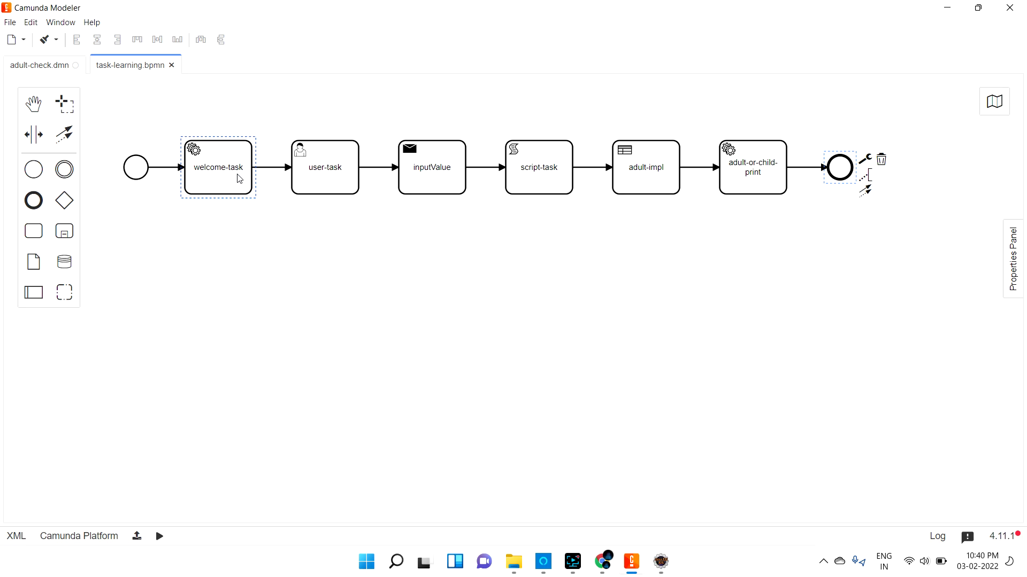
Review user-task's form settings and its age form field
click(324, 173)
click(1014, 271)
click(767, 112)
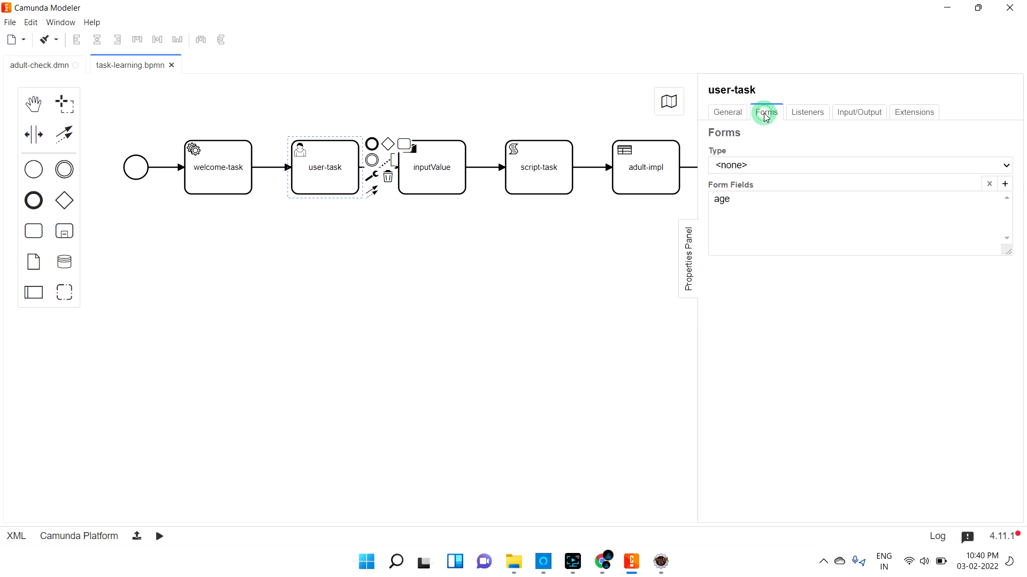
click(729, 201)
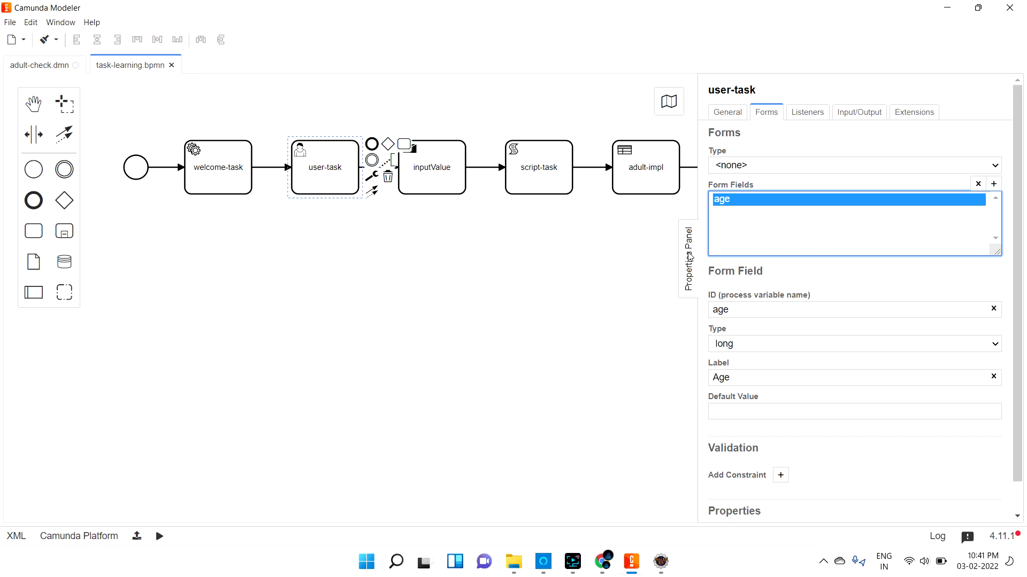
click(689, 257)
Confirm adult-impl references decision check-adult, then open the adult-check.dmn decision table
click(432, 165)
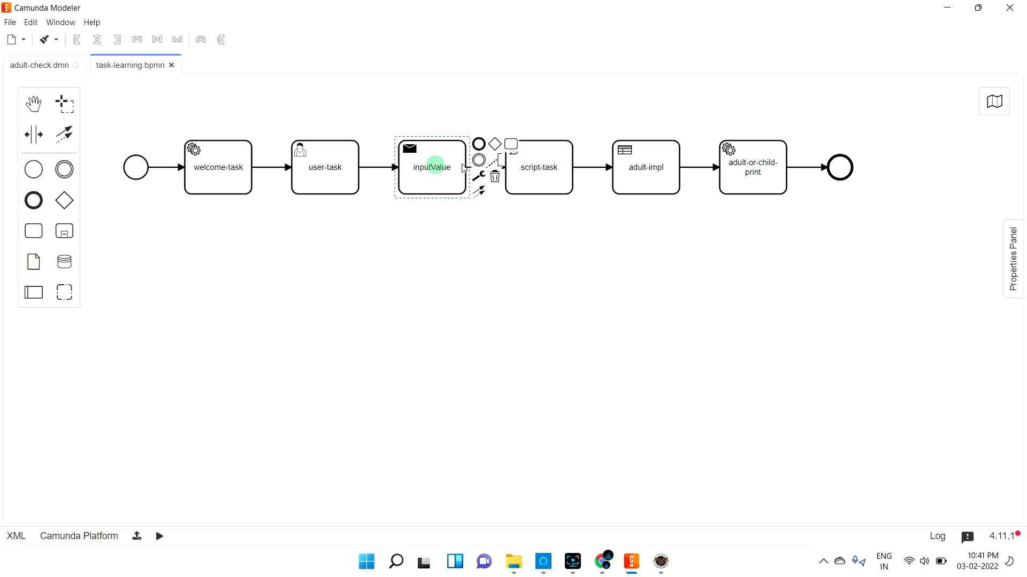
click(539, 170)
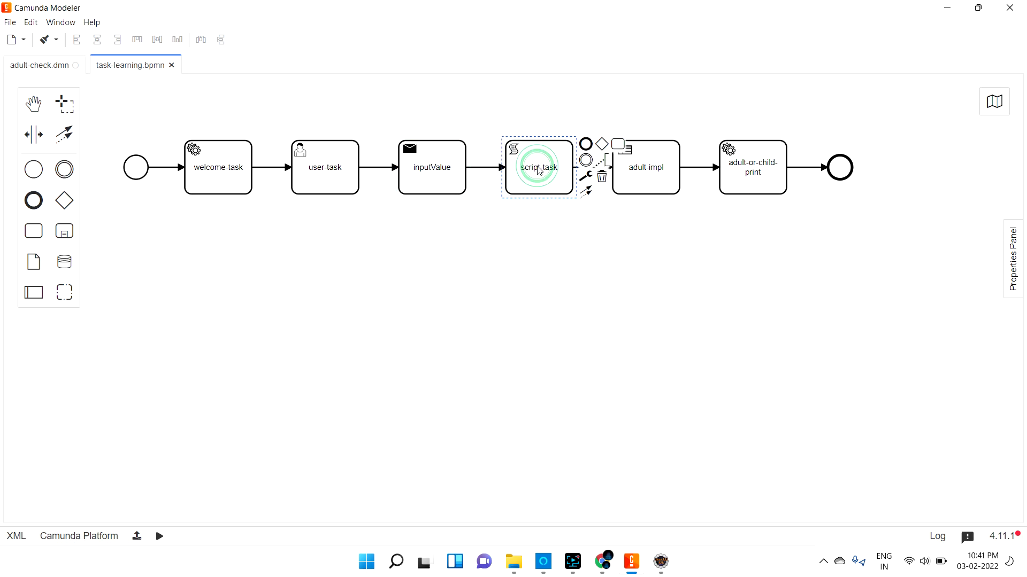
click(652, 177)
click(634, 166)
click(638, 257)
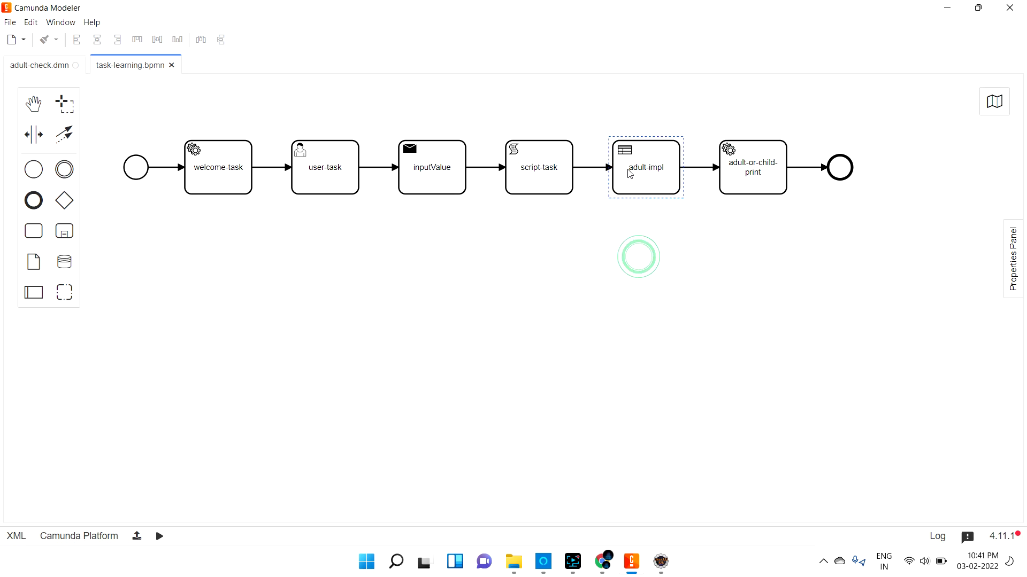
click(650, 166)
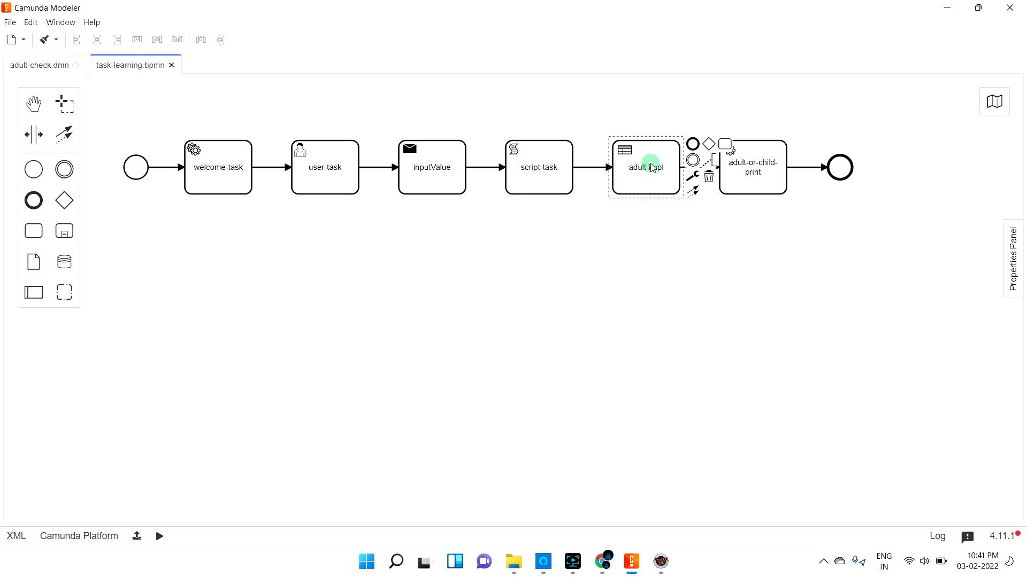
click(1013, 257)
click(776, 289)
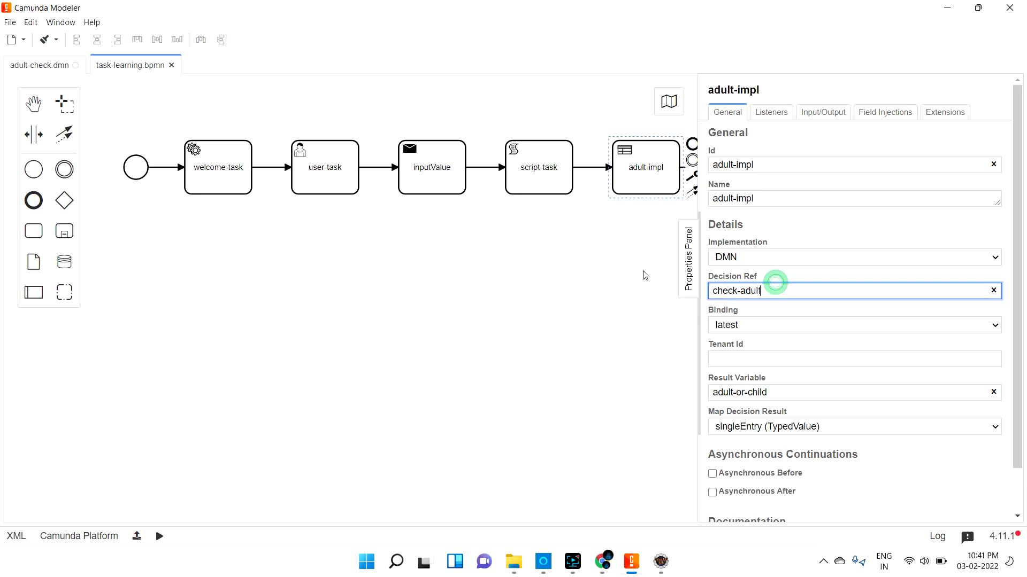
click(35, 62)
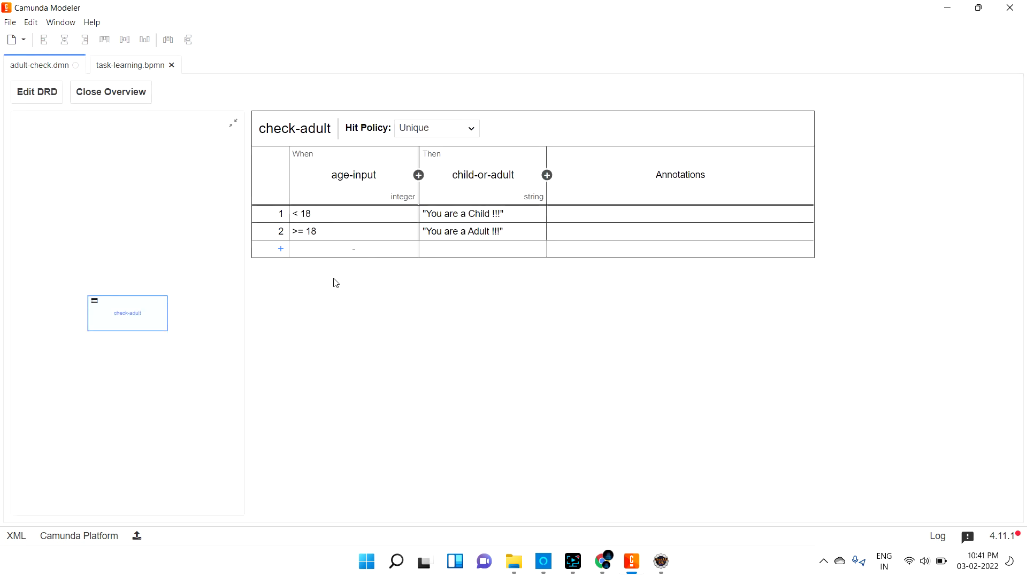
Inspect the age-input column's input variable age, ending back on task-learning.bpmn
click(405, 197)
double_click(330, 308)
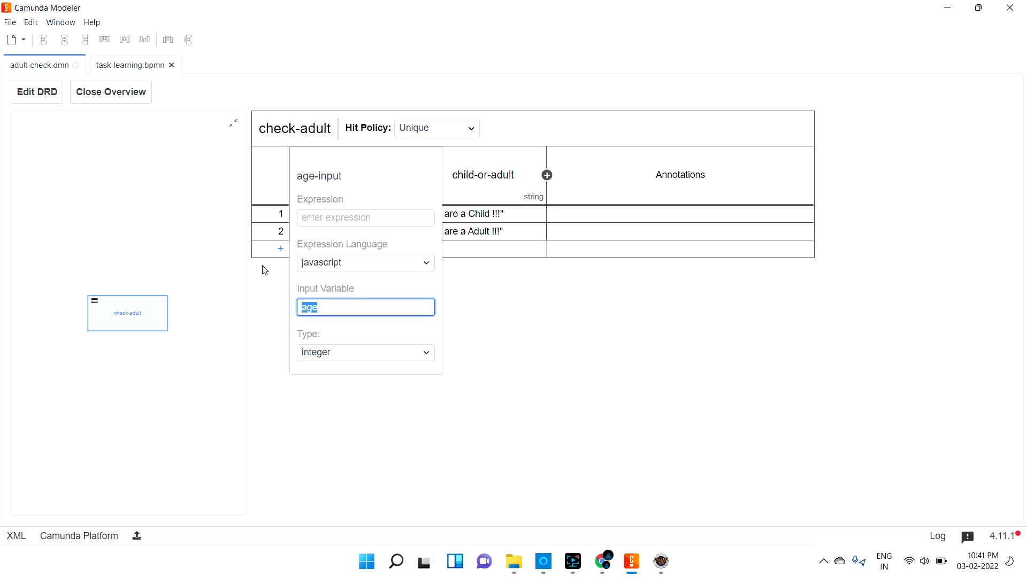
click(140, 69)
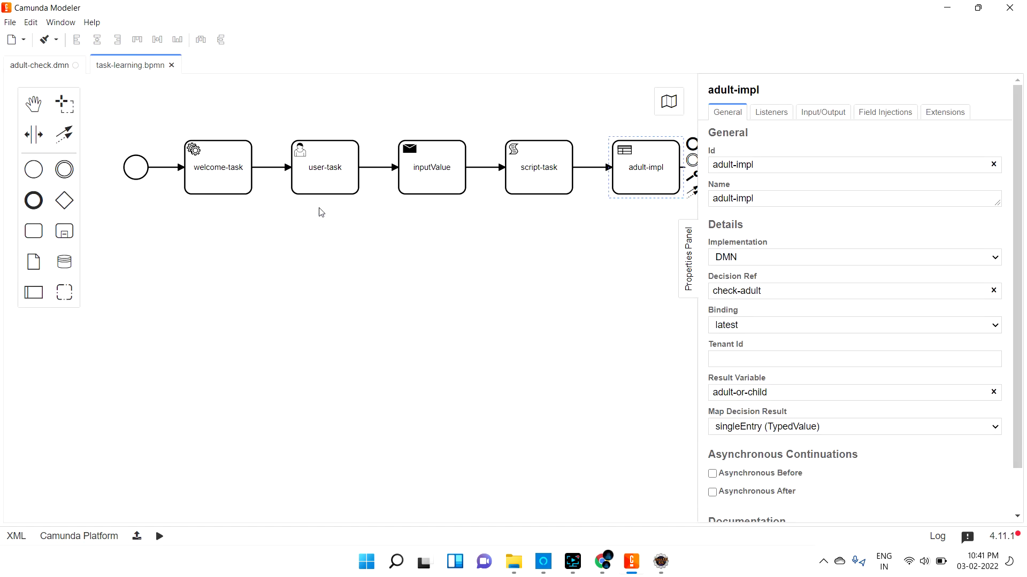
click(31, 69)
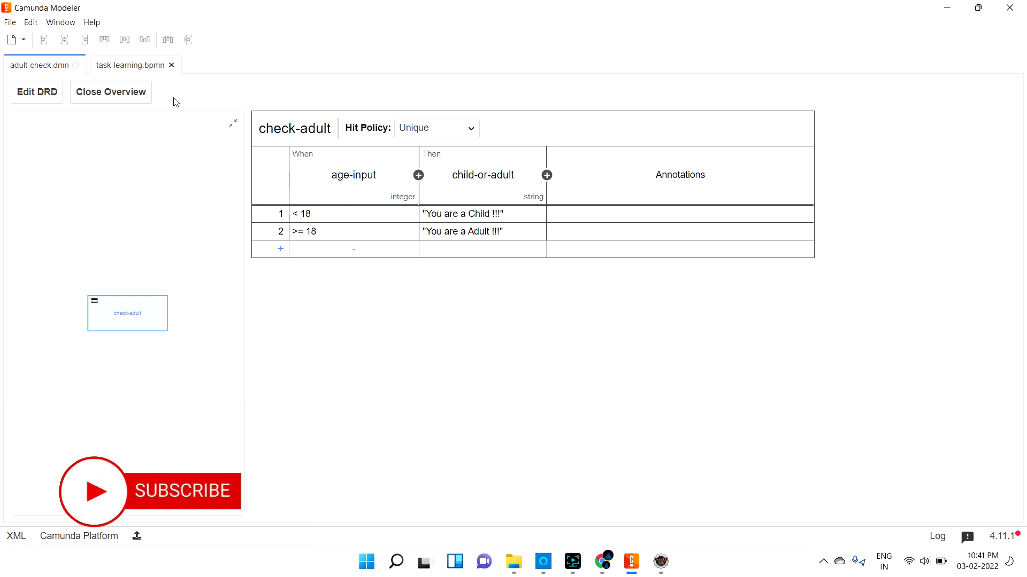
click(140, 65)
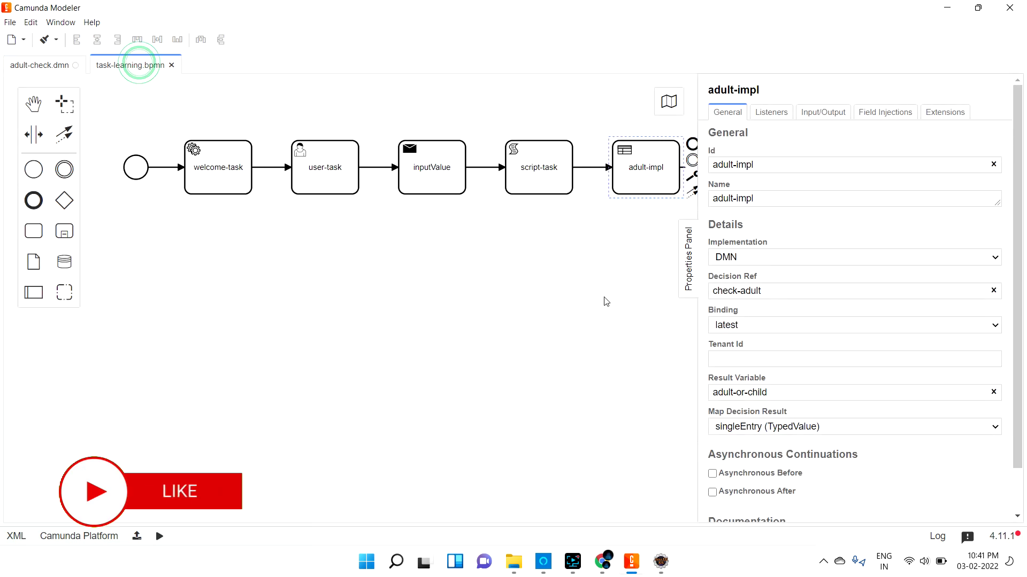
Compare adult-or-child-print's properties with the adult-or-child-print variable name in ServiceAgePrint.java
click(692, 251)
click(750, 166)
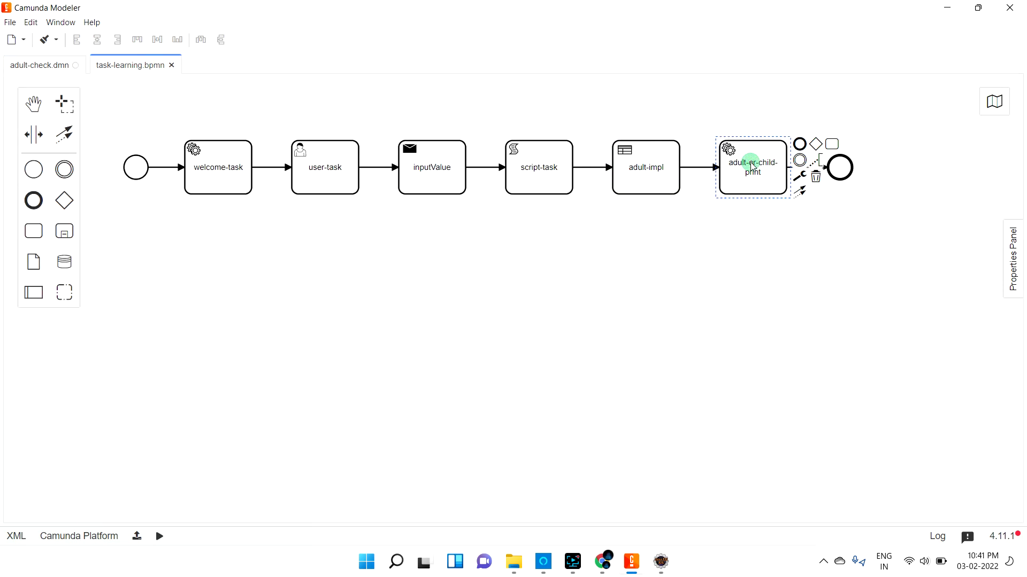
click(1013, 258)
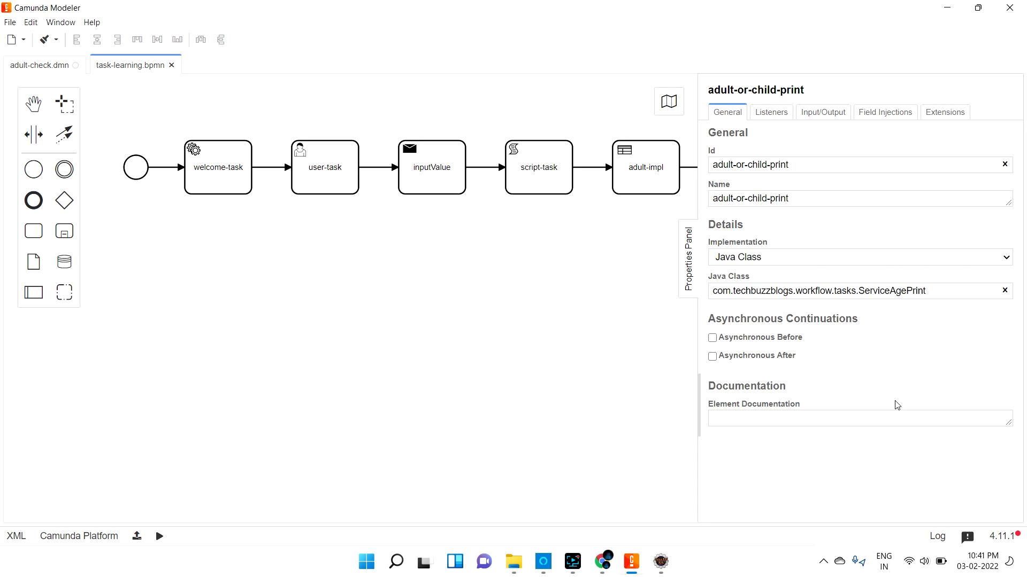
click(665, 563)
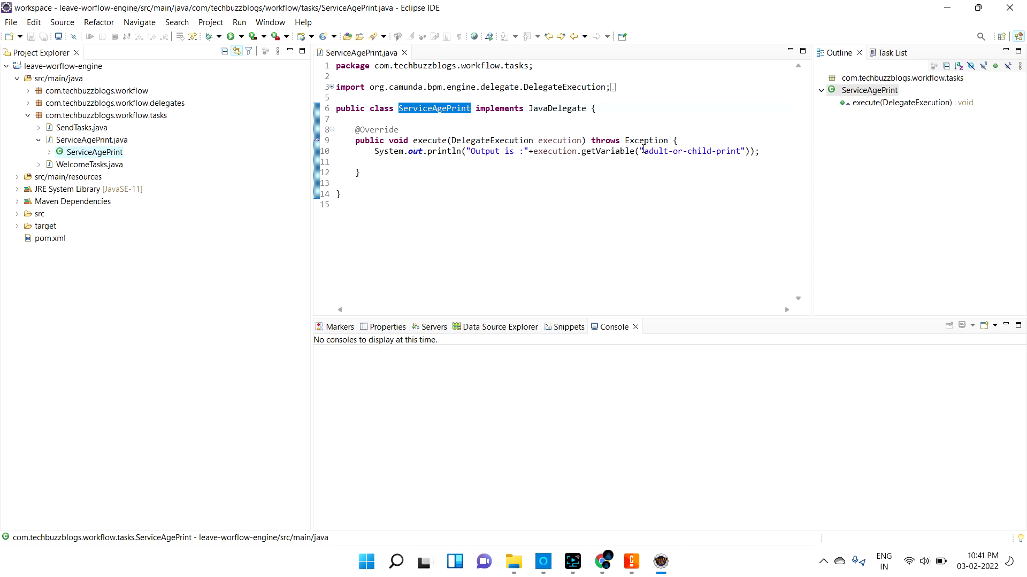
drag(643, 152, 740, 152)
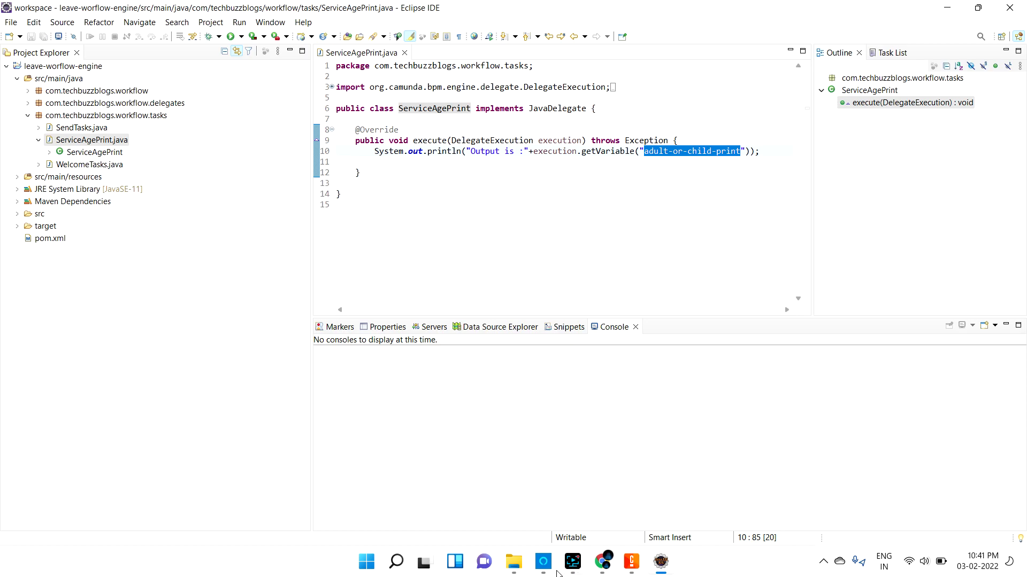
click(633, 568)
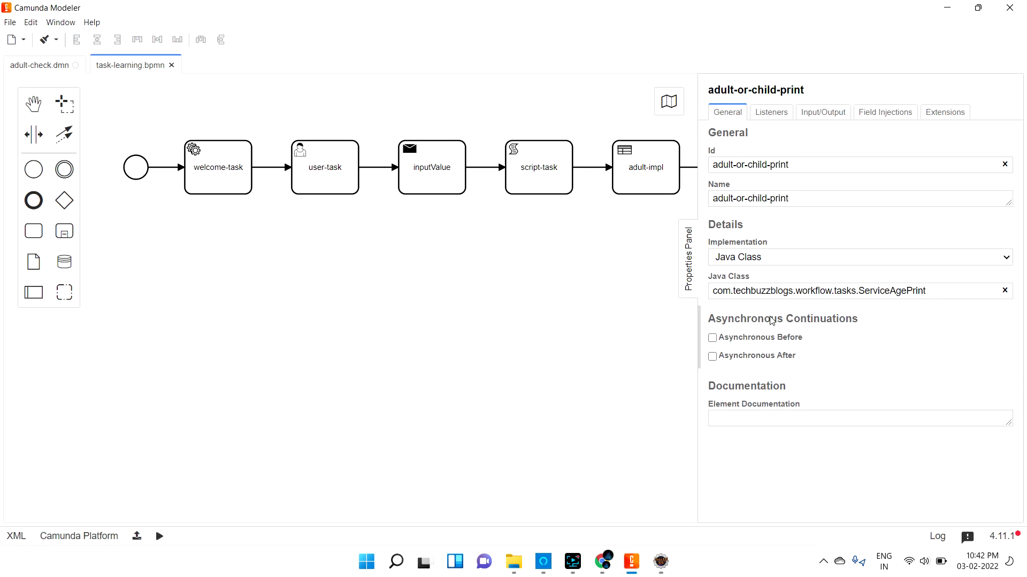
Select adult-impl's result variable value adult-or-child and take it back to the Java code
click(689, 260)
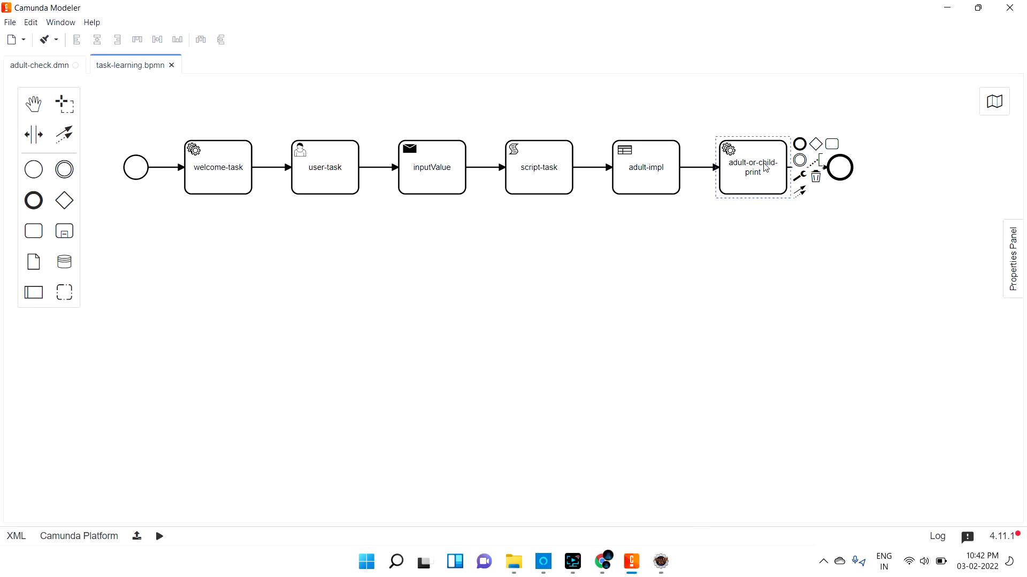
click(647, 167)
click(1013, 257)
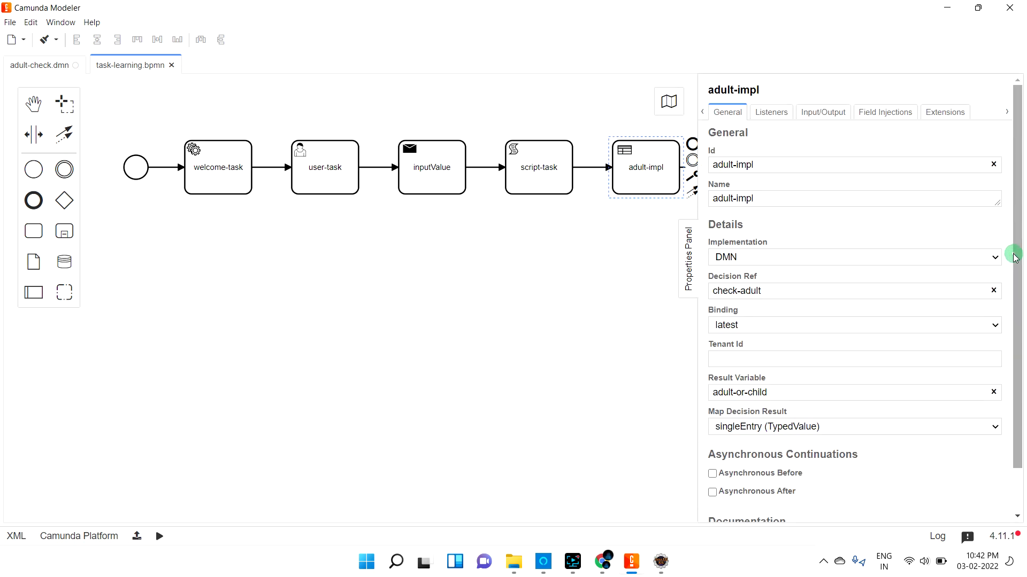
drag(784, 393, 690, 391)
key(ctrl+c)
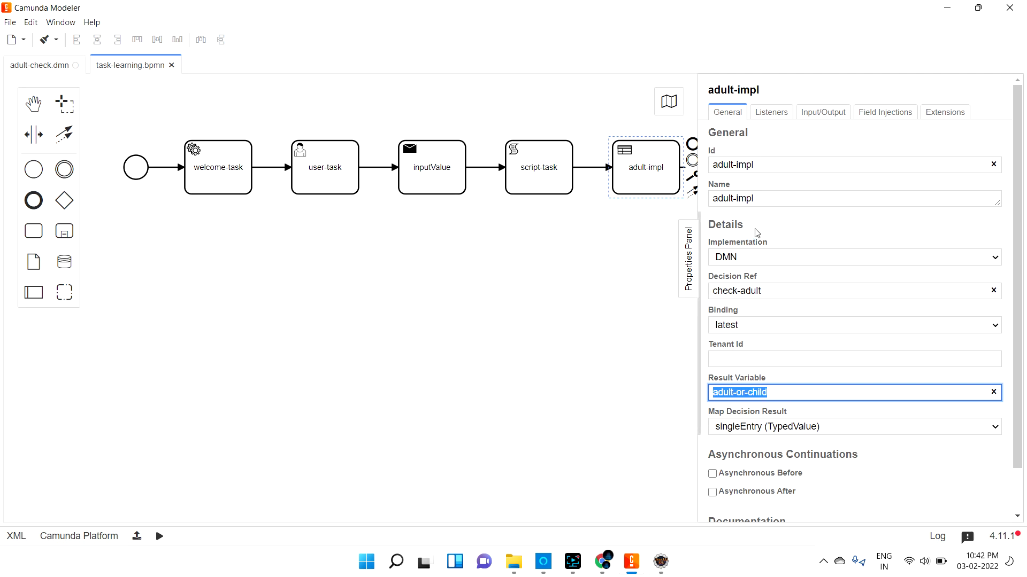
click(660, 561)
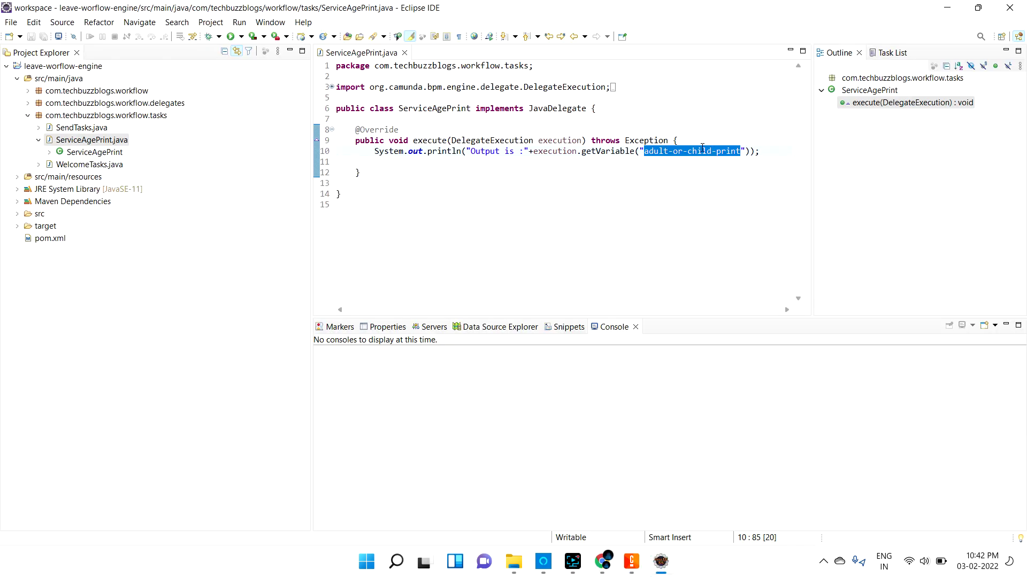
Paste adult-or-child as the getVariable argument, save, and close ServiceAgePrint.java
key(ctrl+v)
key(ctrl+s)
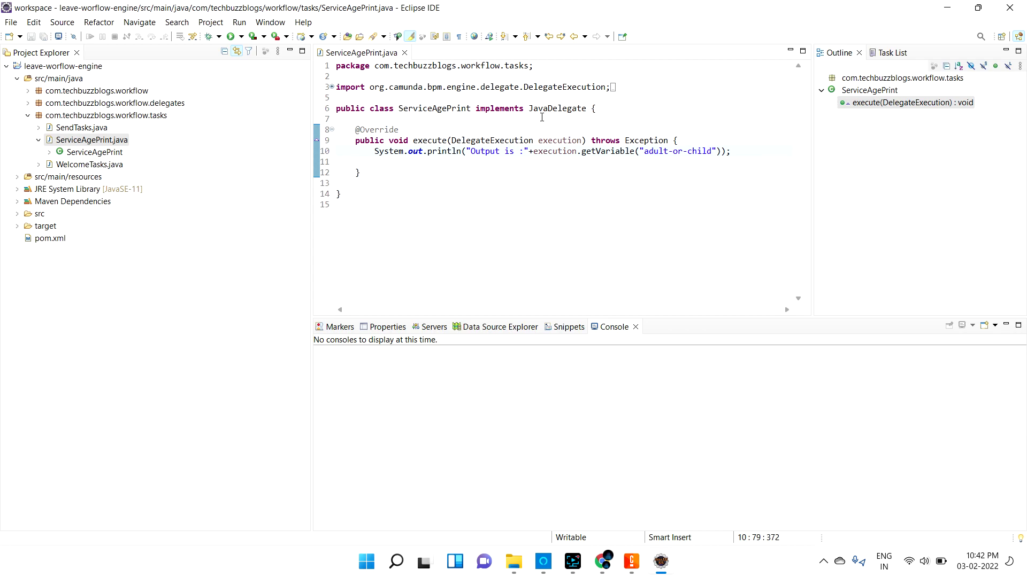
click(404, 53)
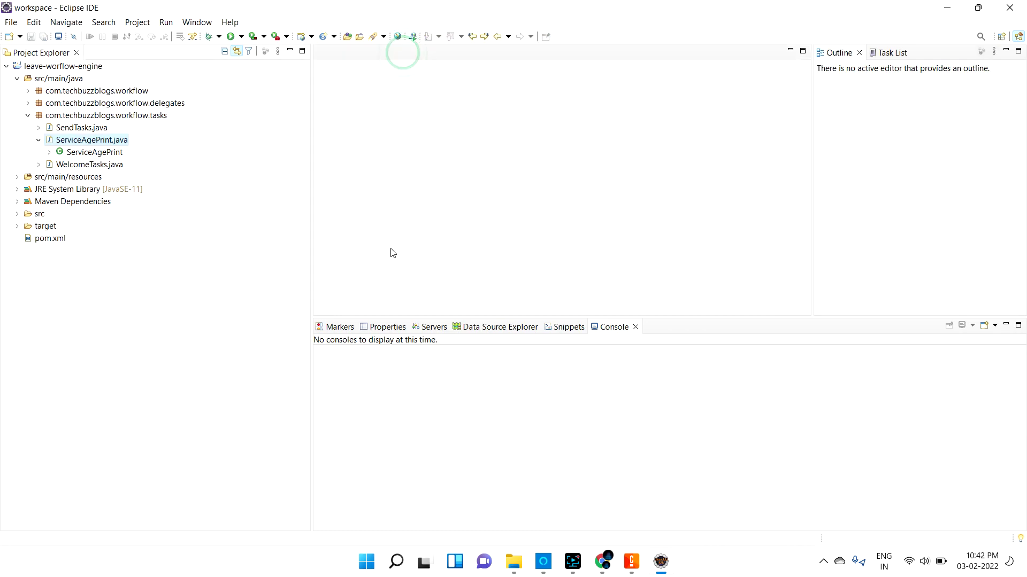
click(79, 67)
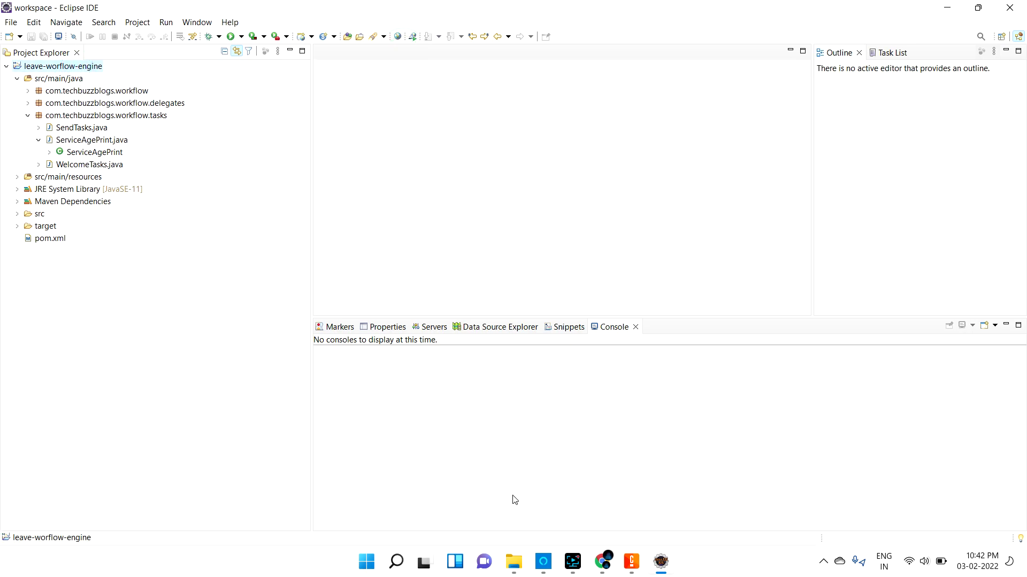
click(632, 562)
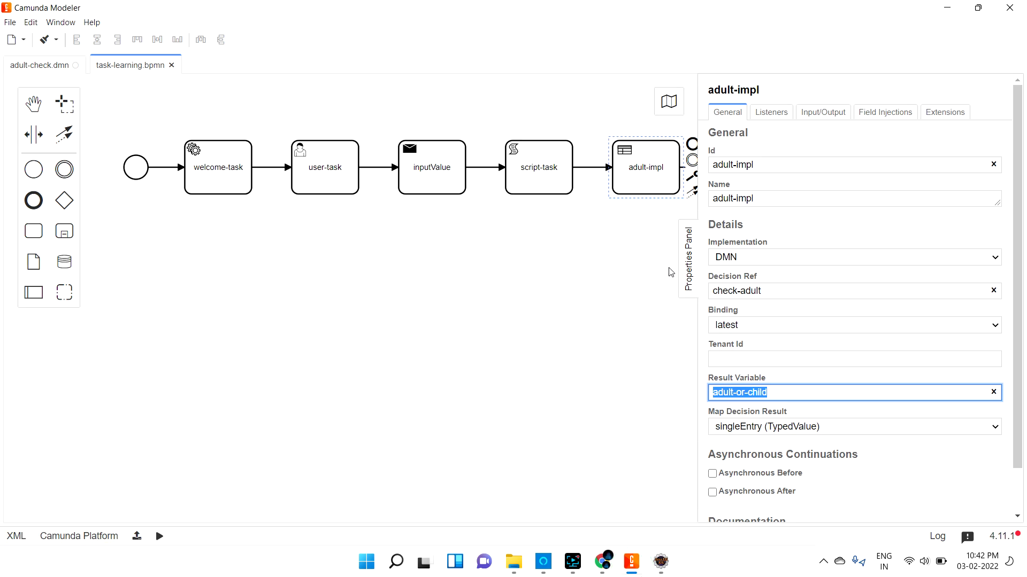
View the full task-learning process and the check-adult decision table before returning to Eclipse
click(688, 262)
click(566, 358)
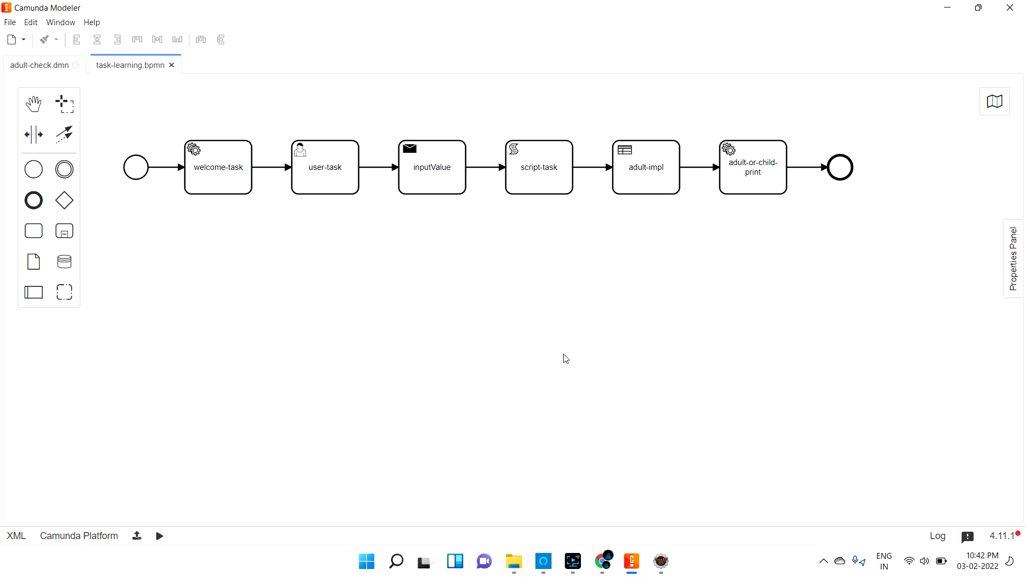
click(43, 64)
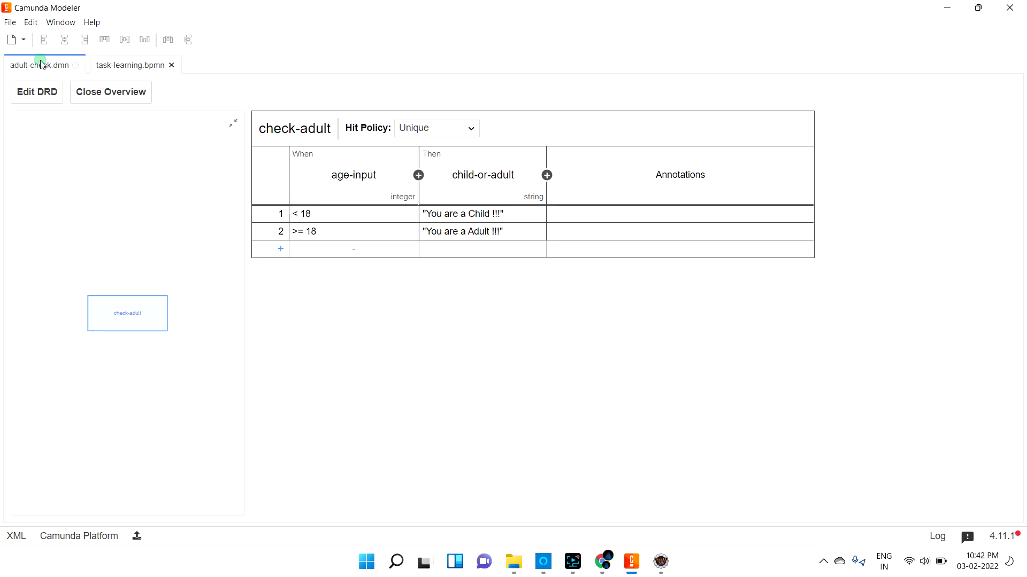
click(399, 287)
click(658, 561)
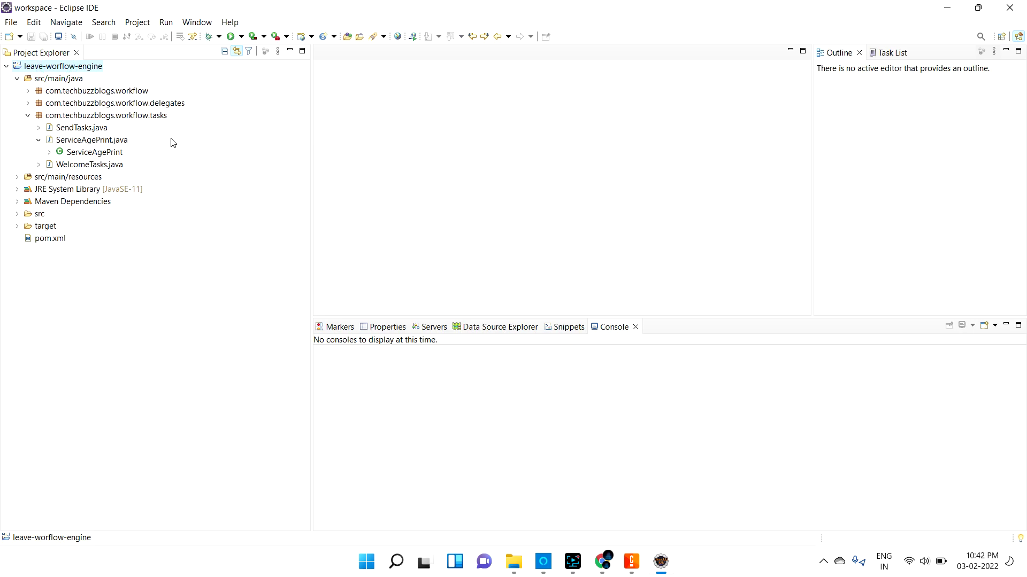
Run the Application (1) launch configuration and clear its console startup log
click(241, 36)
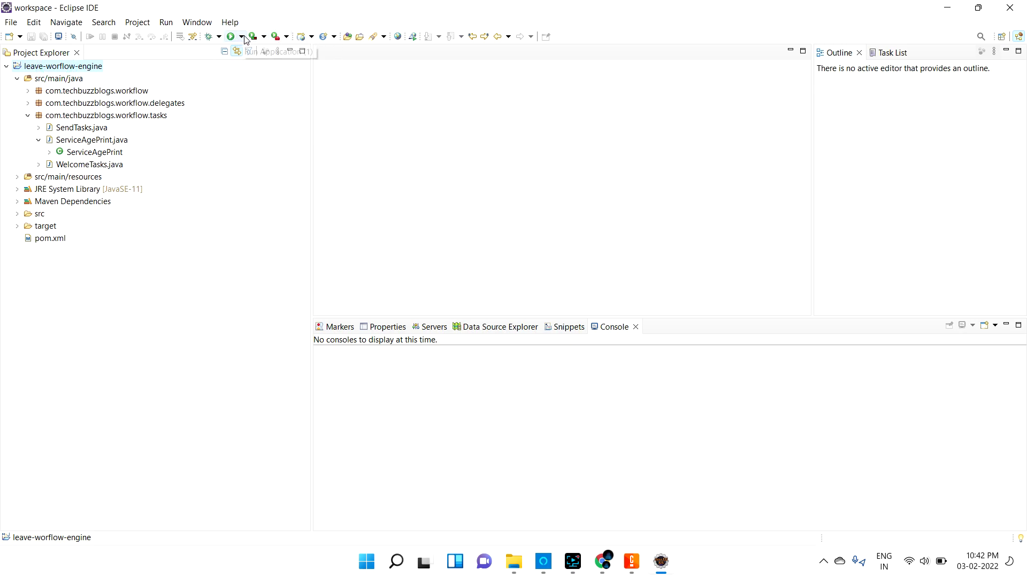
click(268, 53)
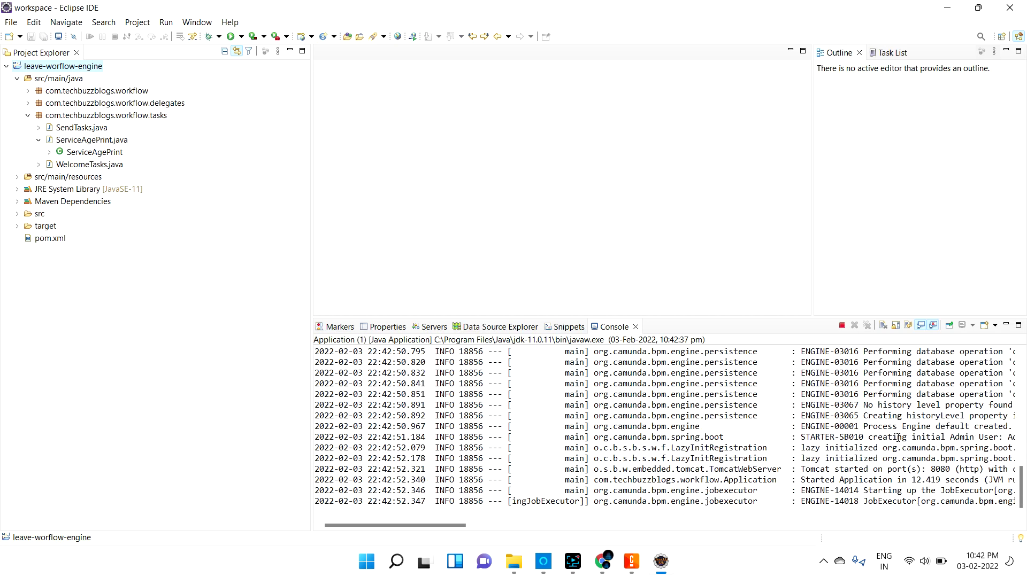
click(884, 326)
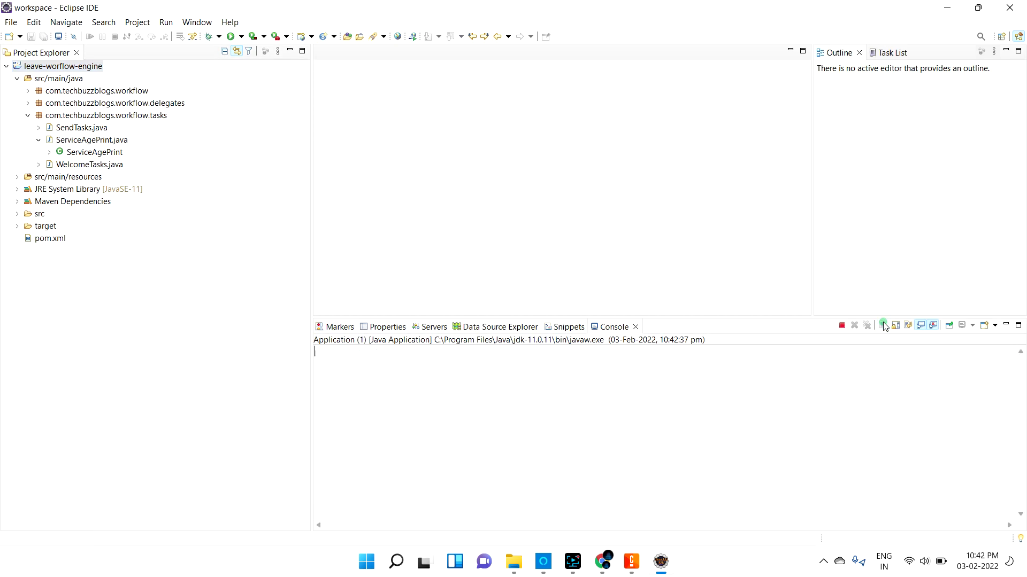
click(604, 561)
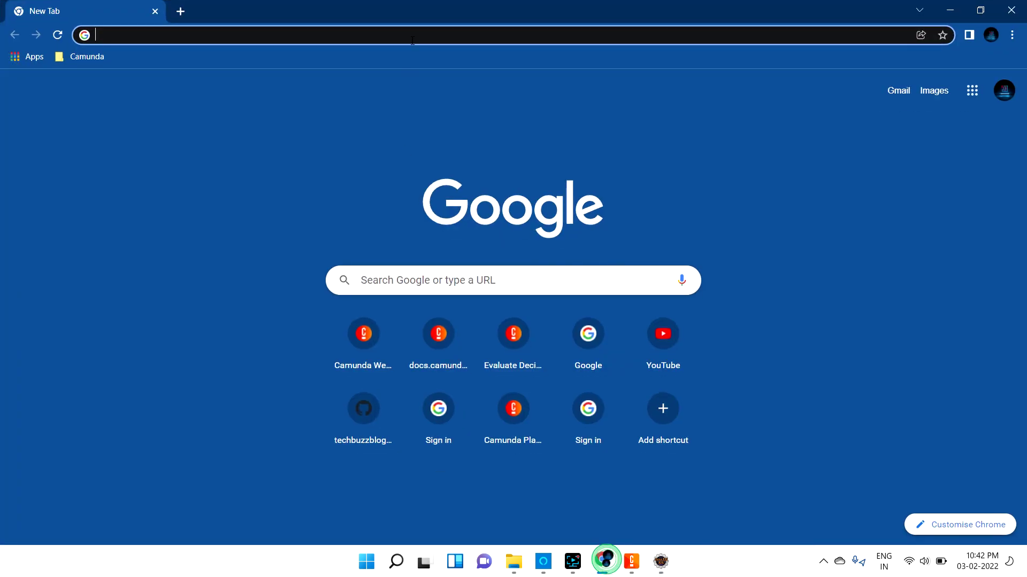
click(266, 35)
Load localhost:8080 and log in with the username and password
text(localhost:8080)
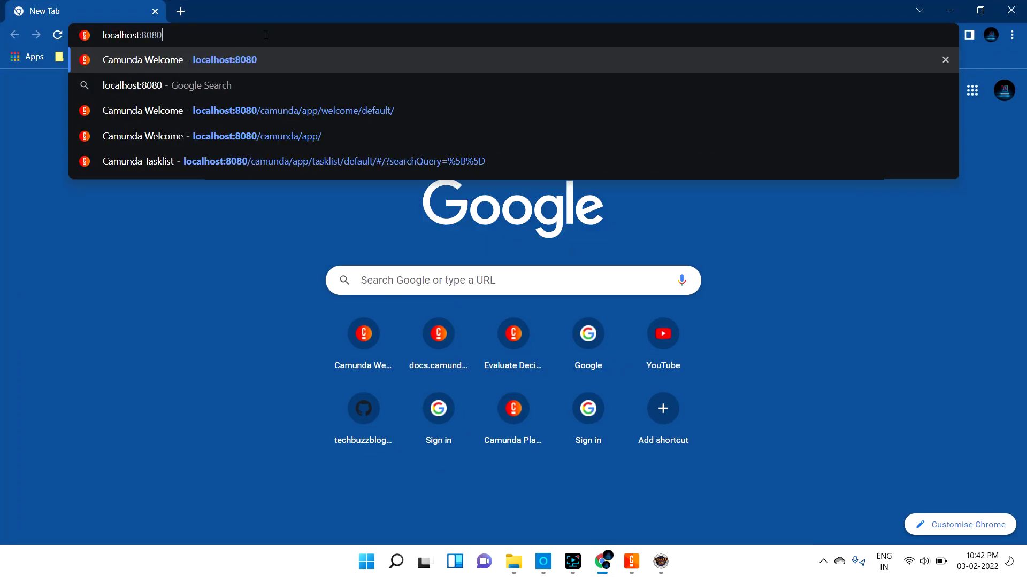
key(Return)
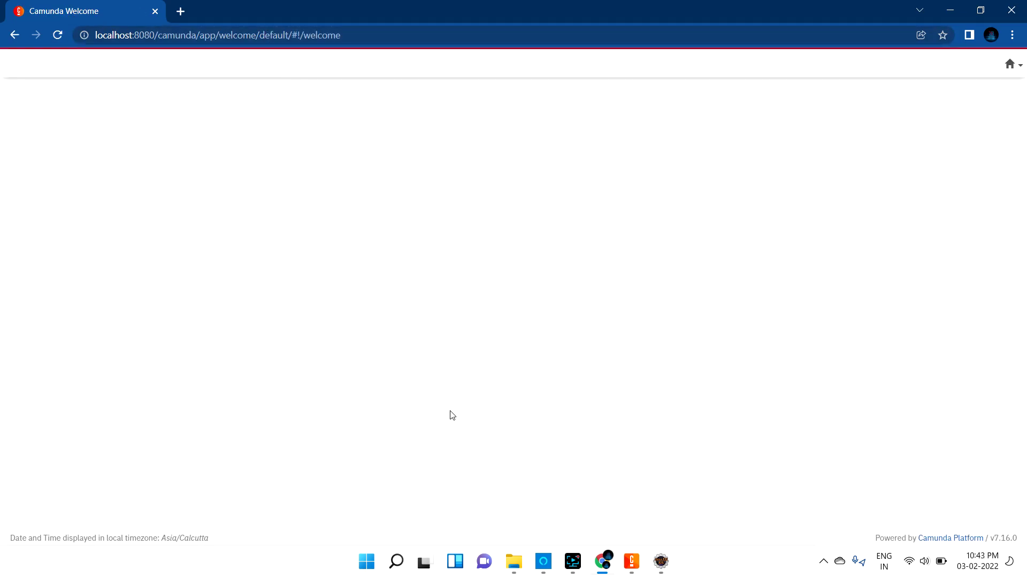
text(vi)
text(vino)
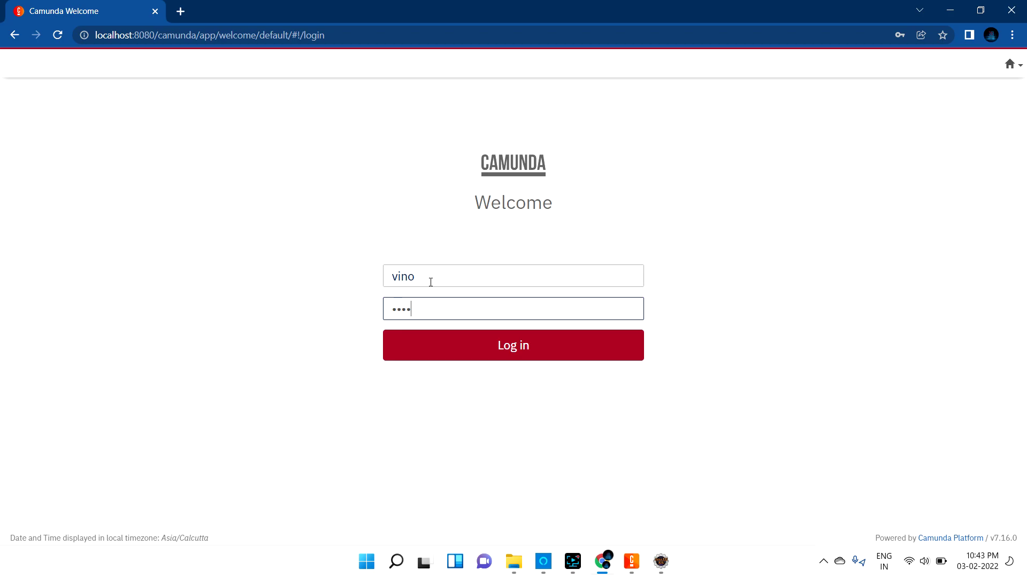
key(Return)
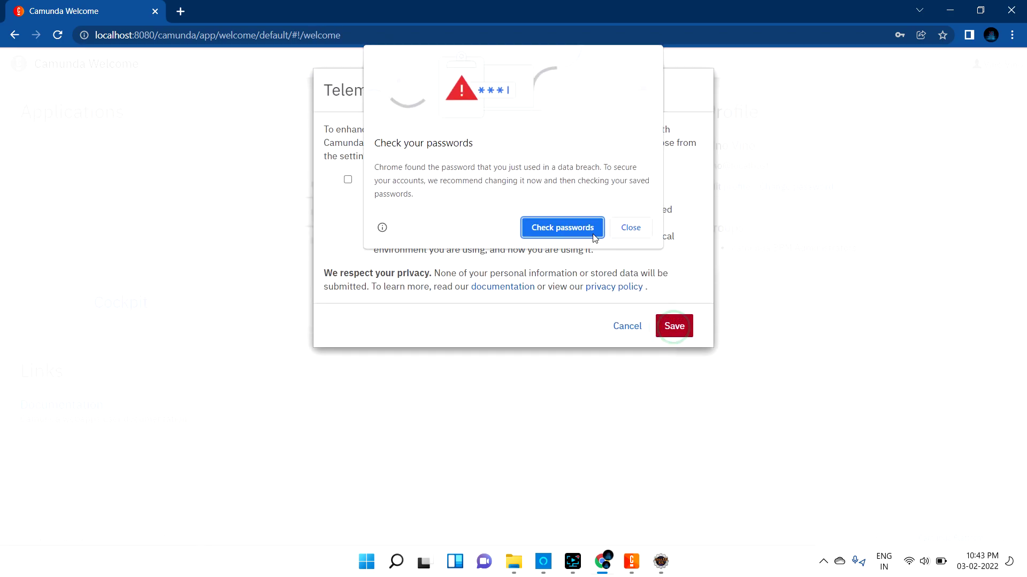
Save the telemetry settings, decline browser password saving, and open Cockpit's Processes list
click(675, 326)
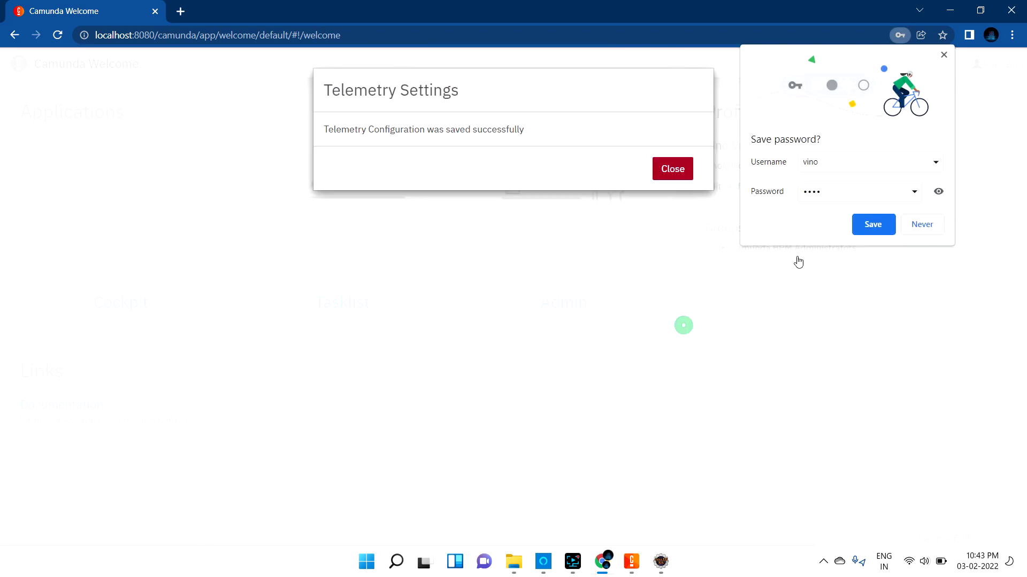
click(921, 224)
click(671, 168)
click(109, 303)
click(26, 381)
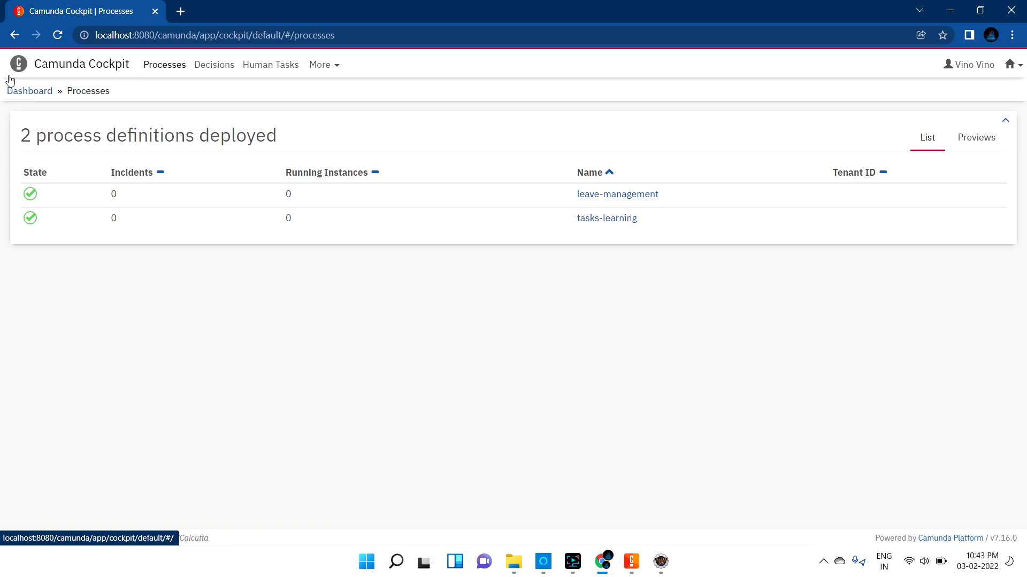
Check Cockpit's Decisions list shows check-adult, then return to the 2 process definitions
click(15, 35)
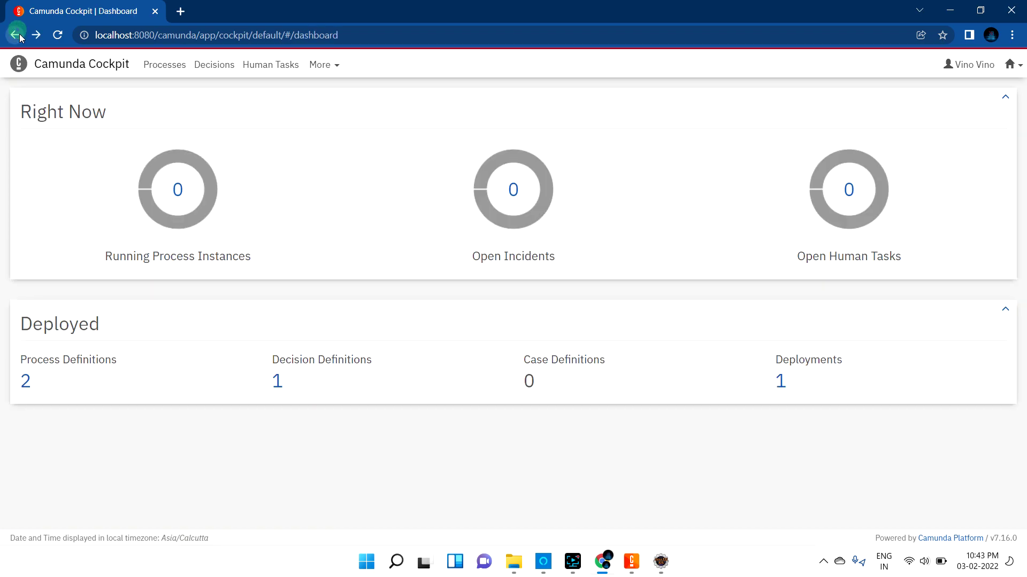
click(277, 381)
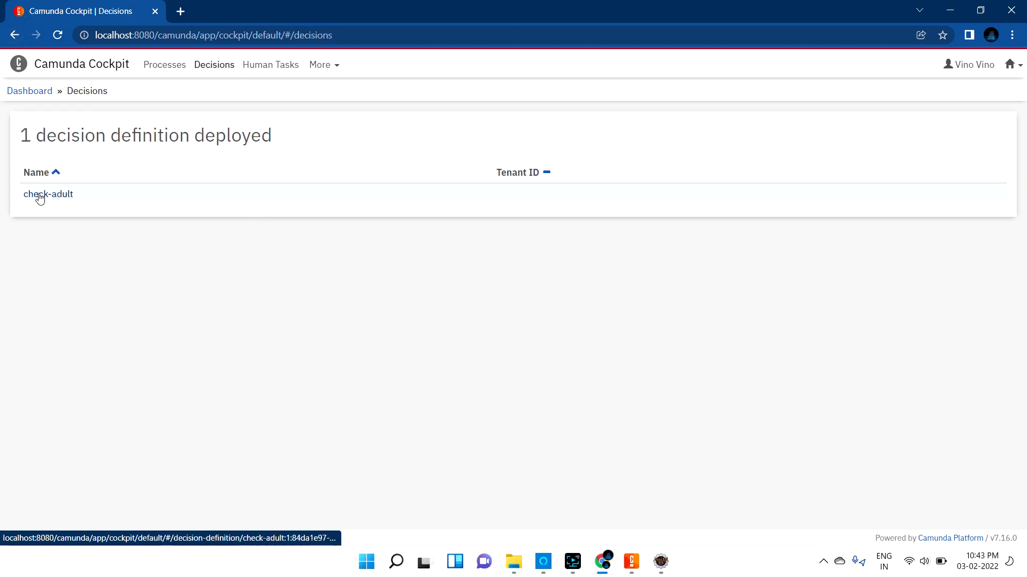
click(14, 34)
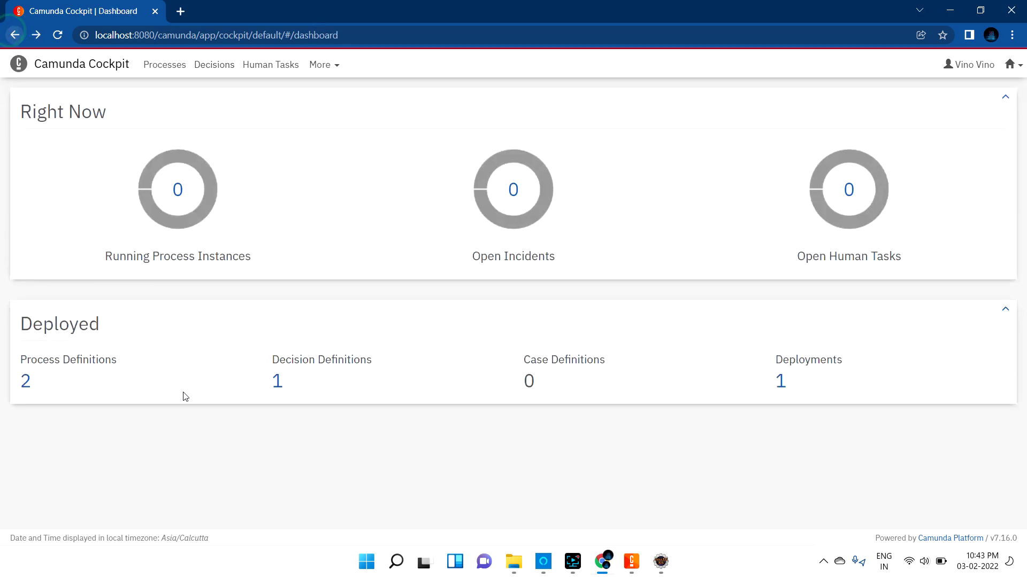
click(25, 381)
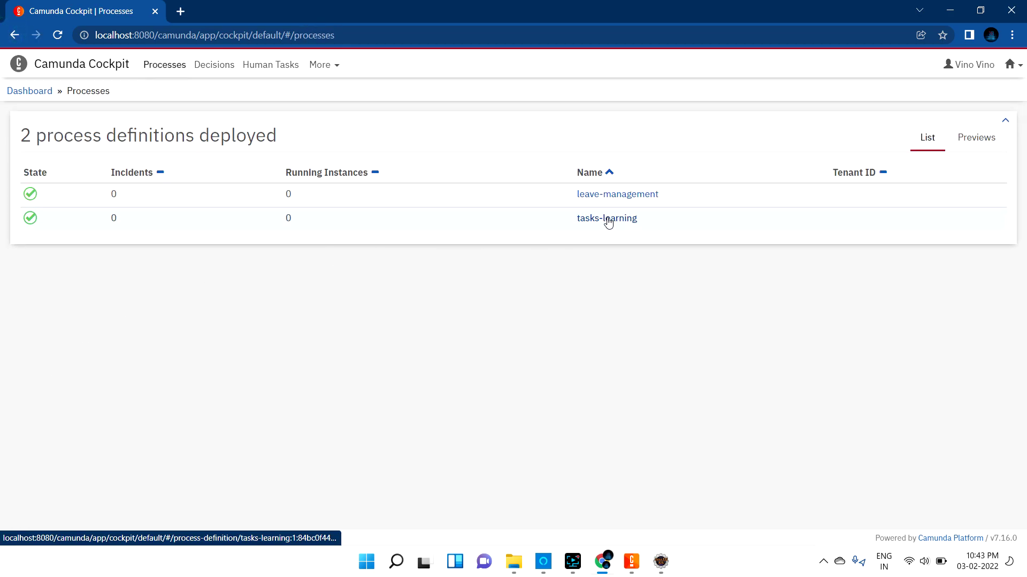
click(1011, 64)
Start a tasks-learning process instance and open its user-task from an all-tasks filter
click(958, 108)
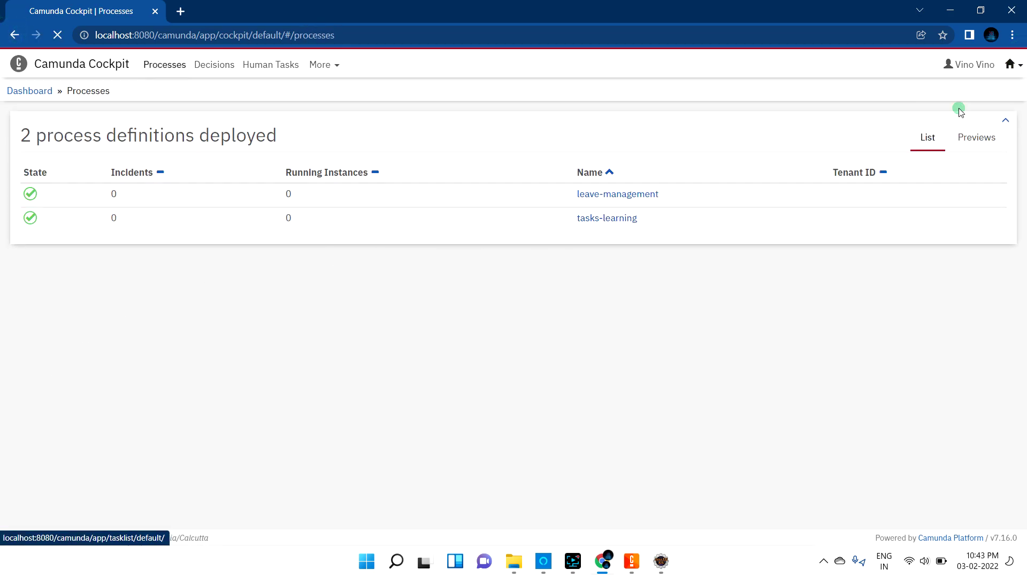
click(892, 64)
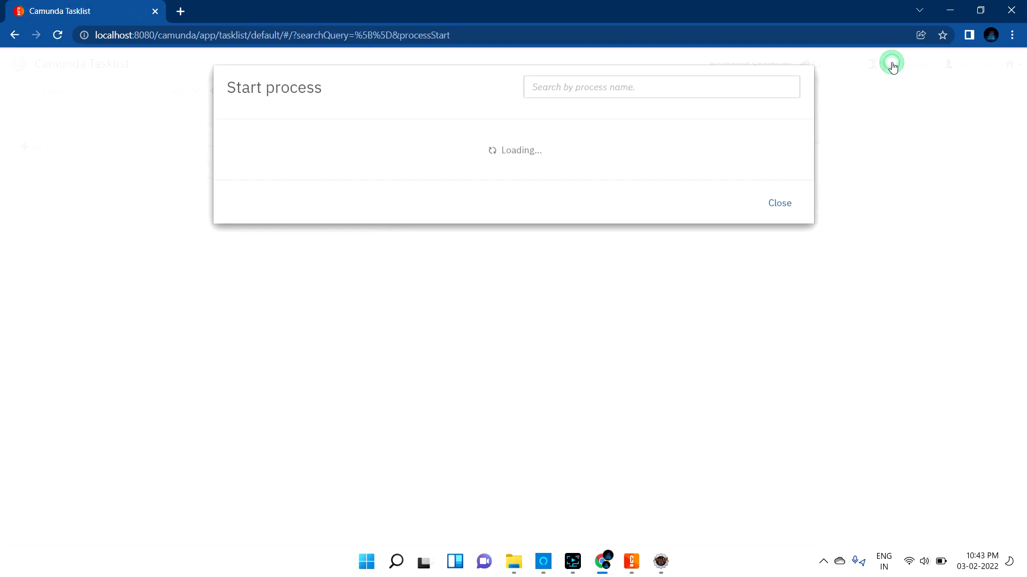
click(249, 191)
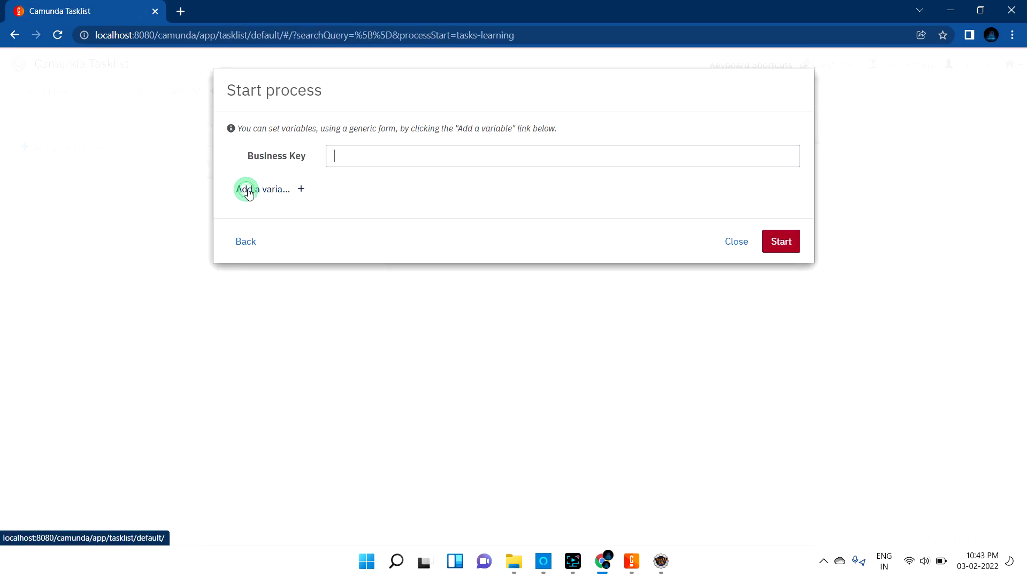
click(777, 243)
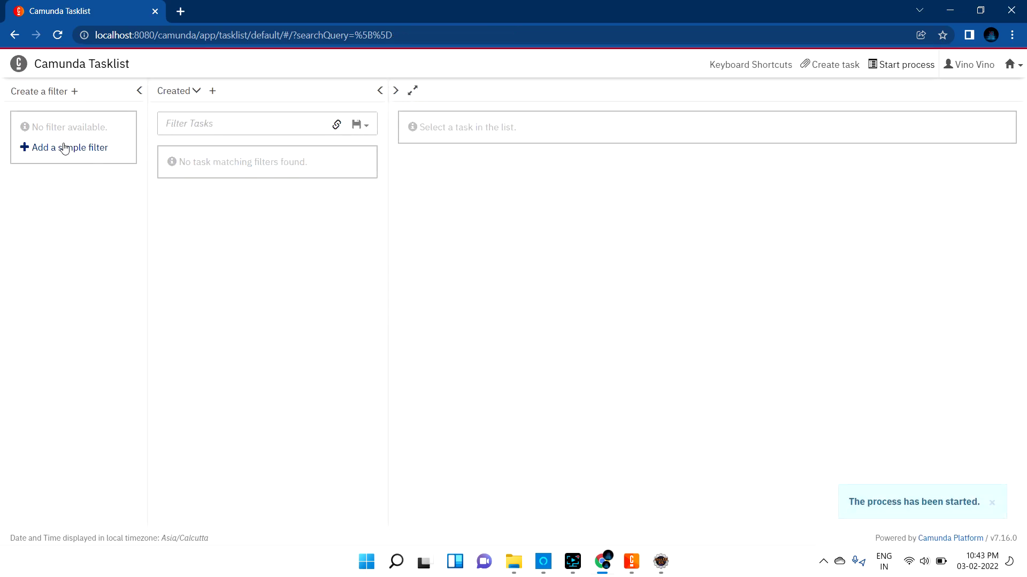
click(40, 148)
click(255, 178)
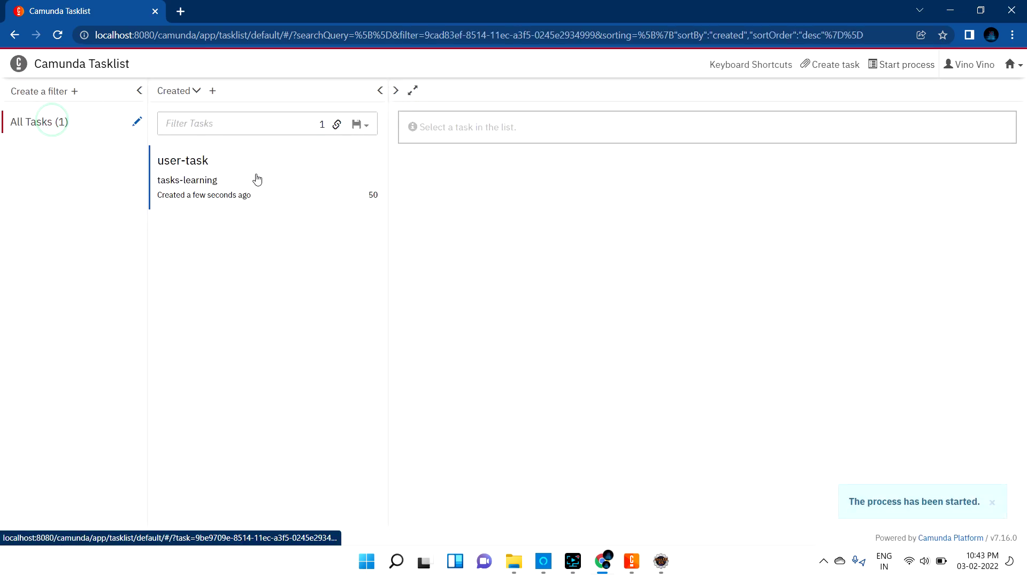
click(513, 208)
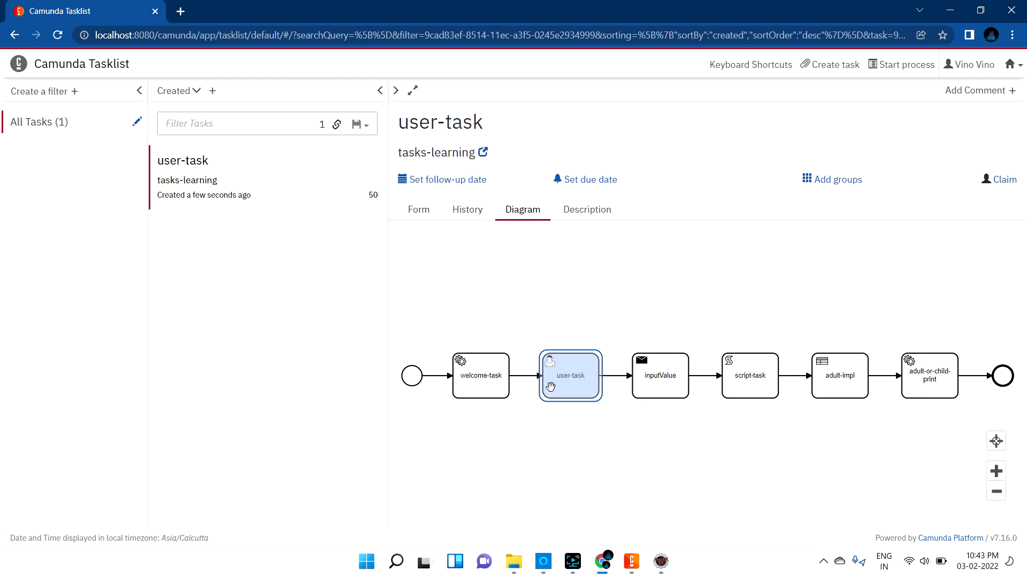
Claim the user-task, enter Age 20, and clear the Eclipse console
click(1004, 180)
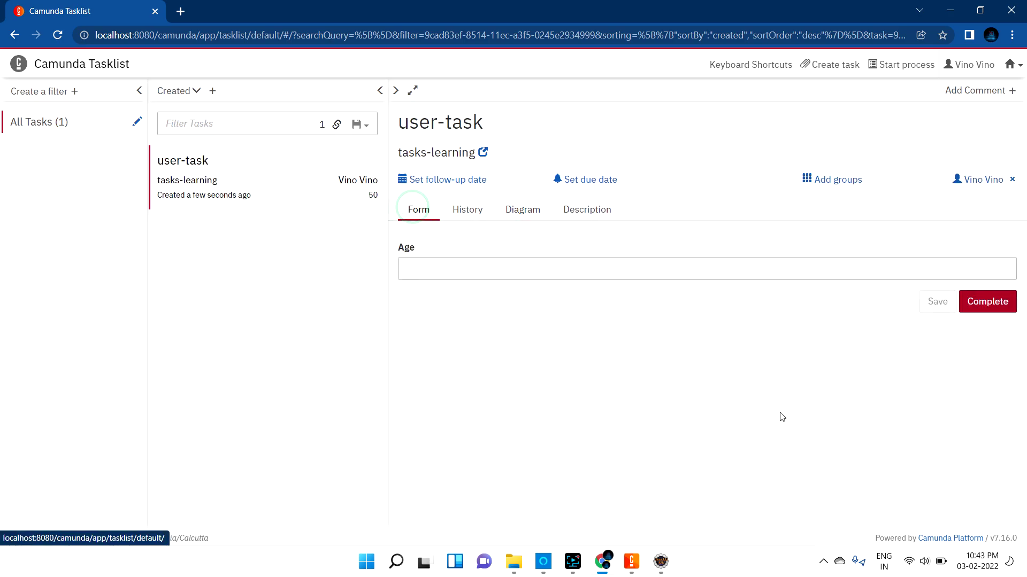
click(639, 270)
text(20)
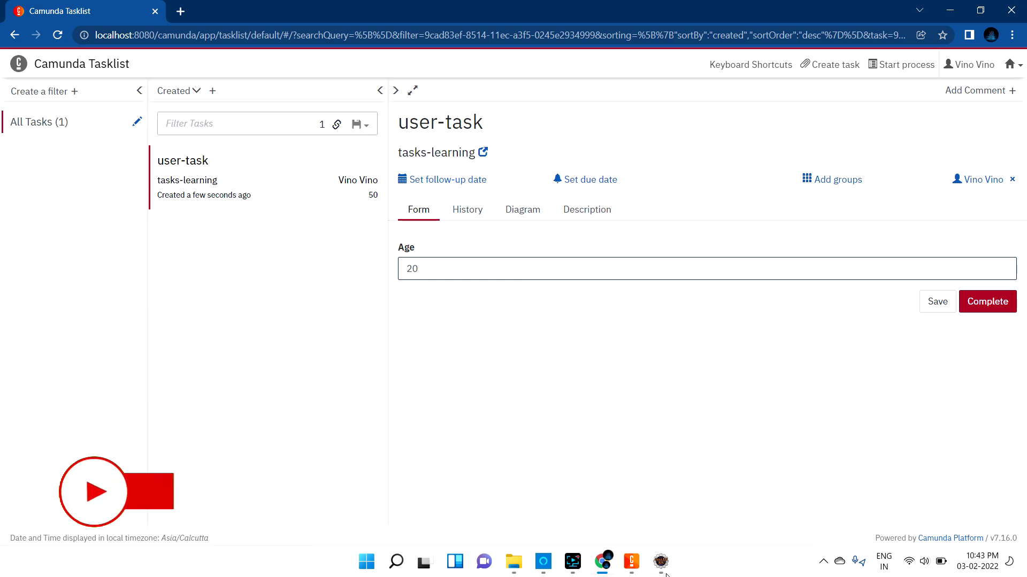
click(661, 561)
click(883, 326)
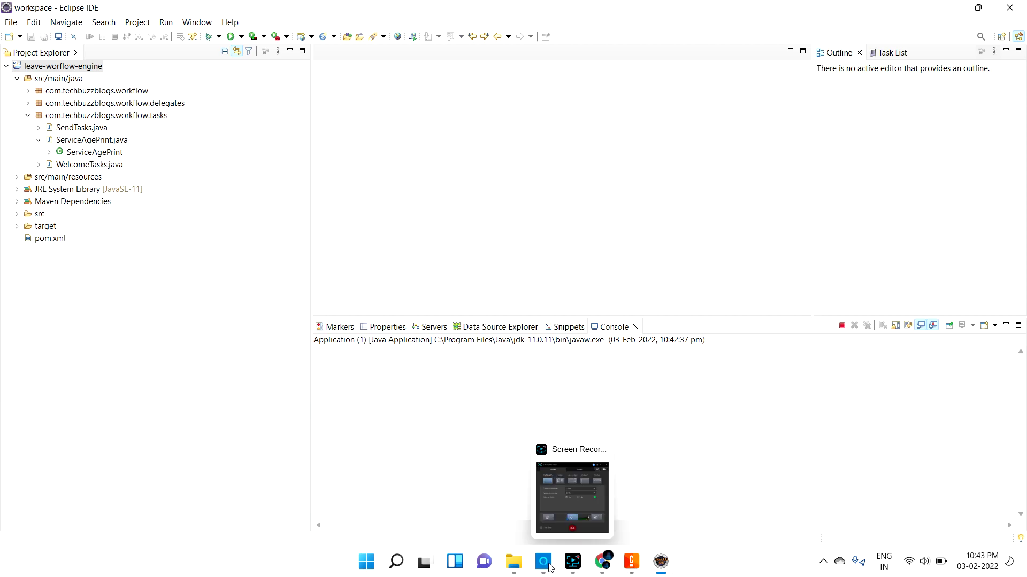
click(602, 561)
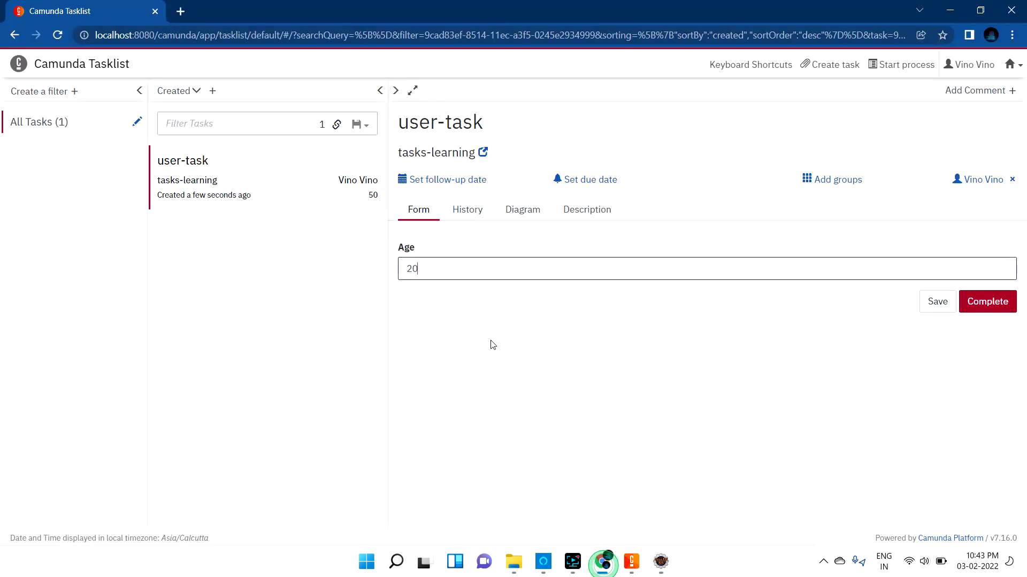
Re-enter Age 20 in the task form and complete the user-task
click(523, 209)
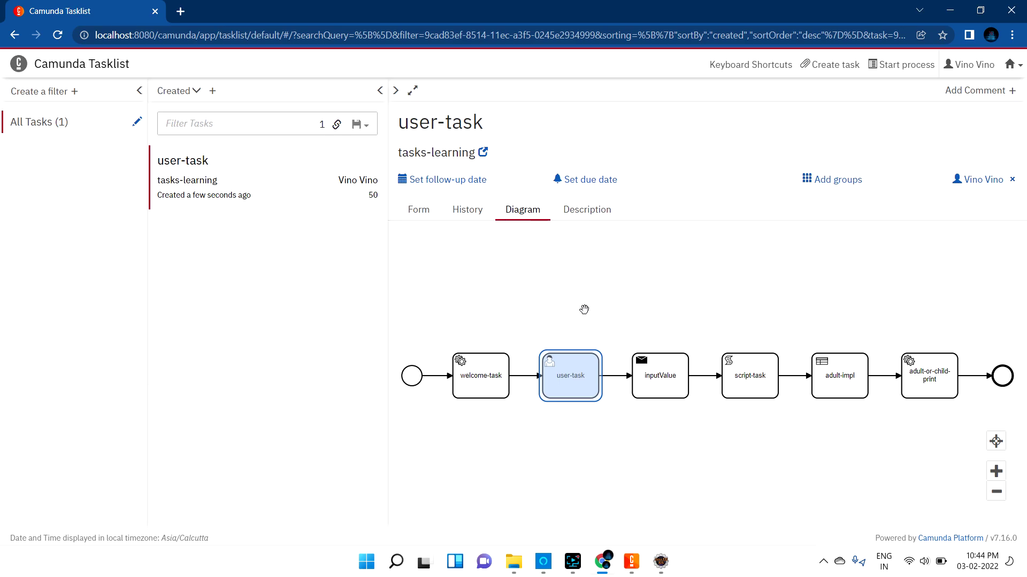
click(419, 210)
click(459, 269)
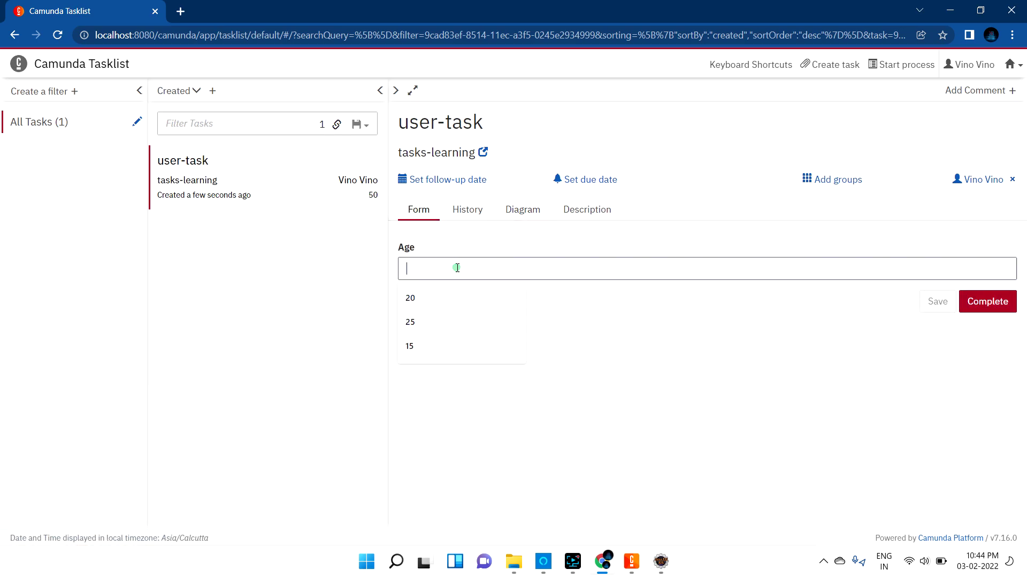
text(20)
click(681, 457)
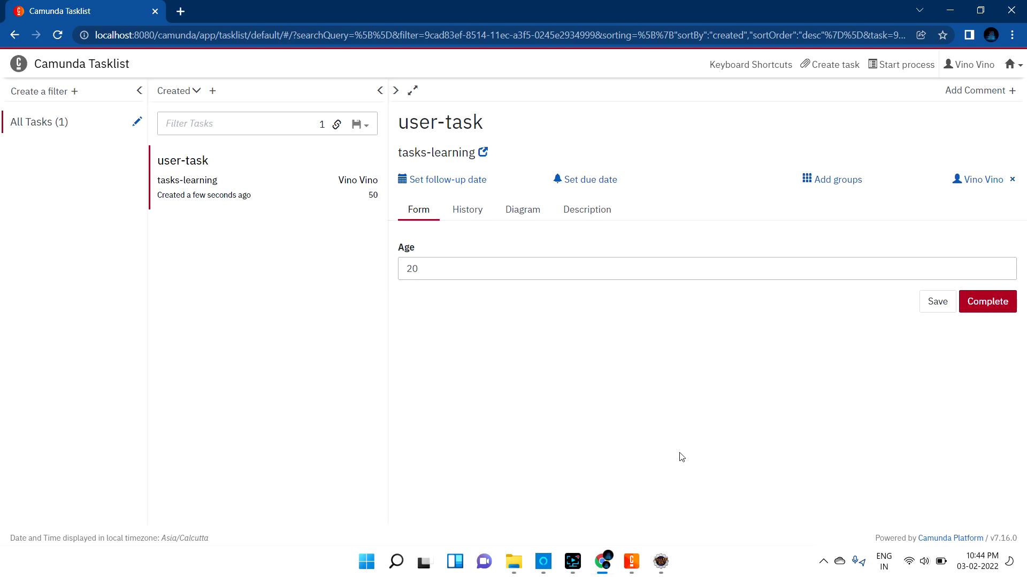
click(987, 301)
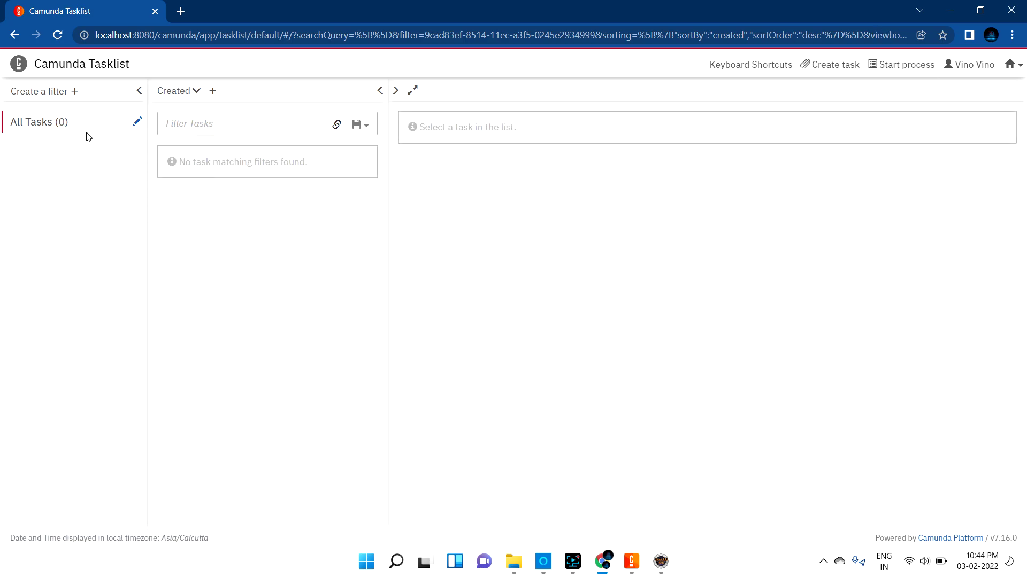
click(662, 566)
Check the console shows age 20 and 'You are a Adult !!!', then clear the console
drag(368, 383, 419, 385)
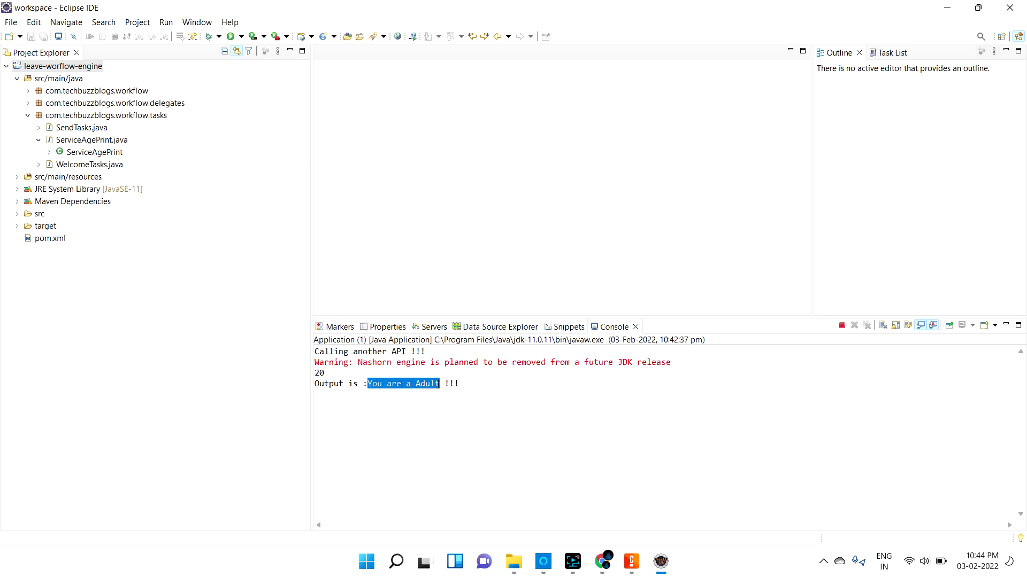
click(439, 384)
drag(463, 384, 368, 384)
click(332, 374)
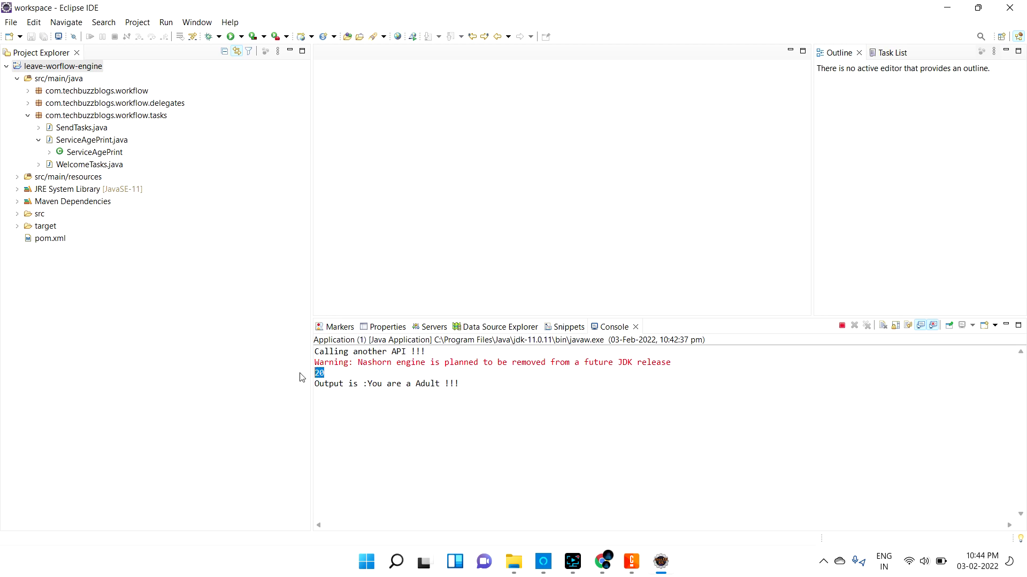
click(355, 372)
drag(315, 384, 491, 387)
click(491, 387)
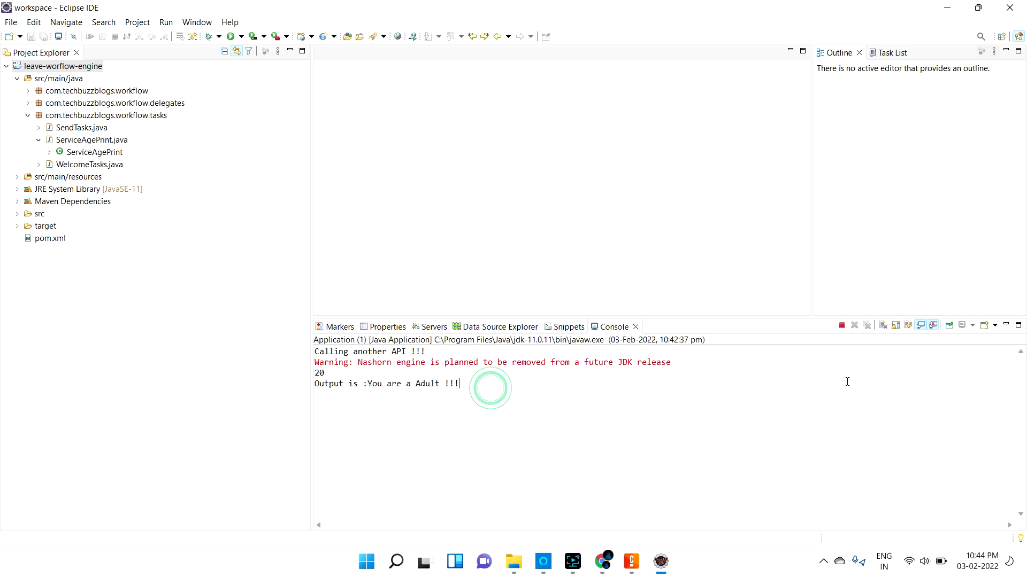
click(883, 324)
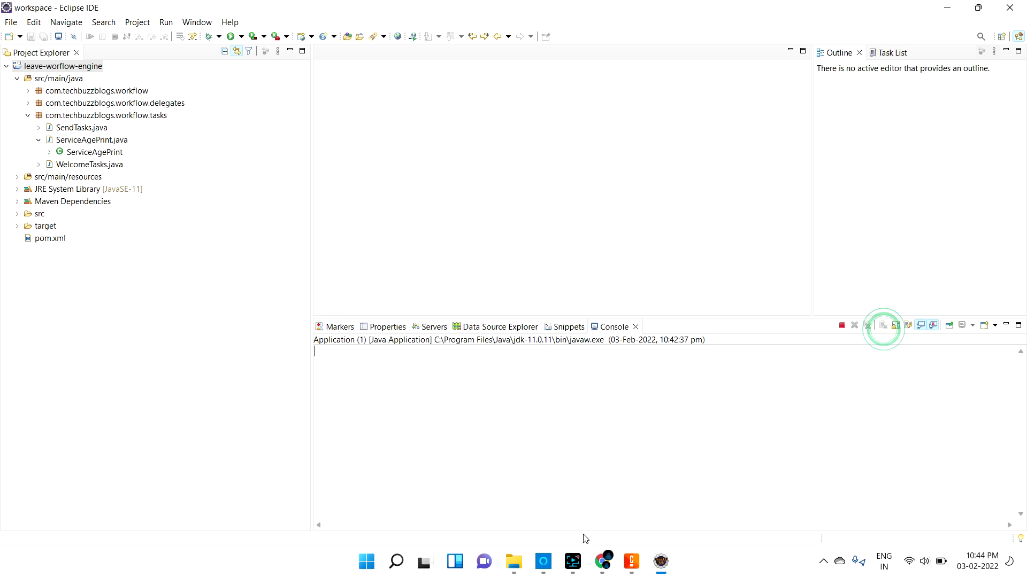
Start a new instance of the tasks-learning process from Tasklist
click(603, 568)
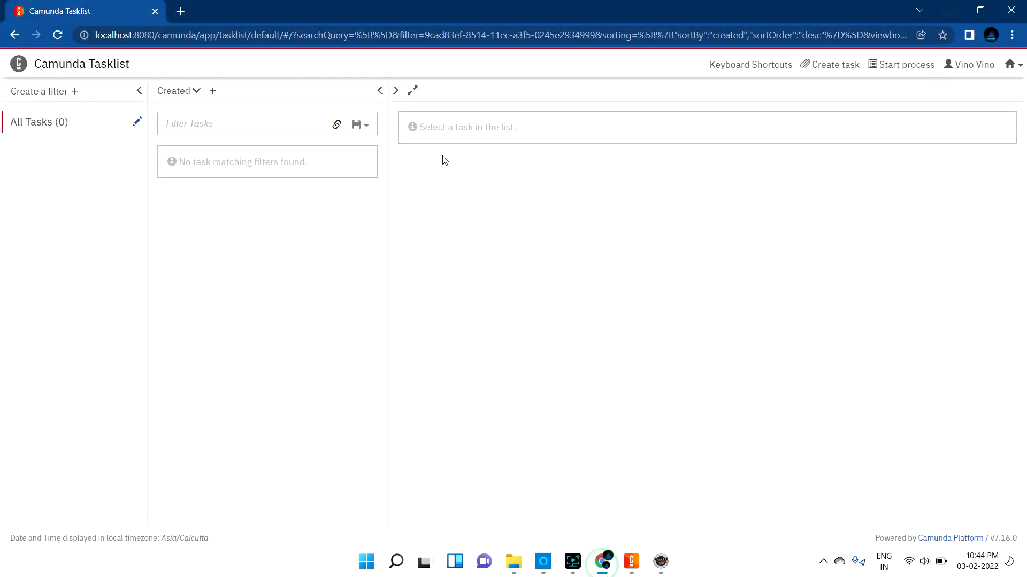
click(885, 64)
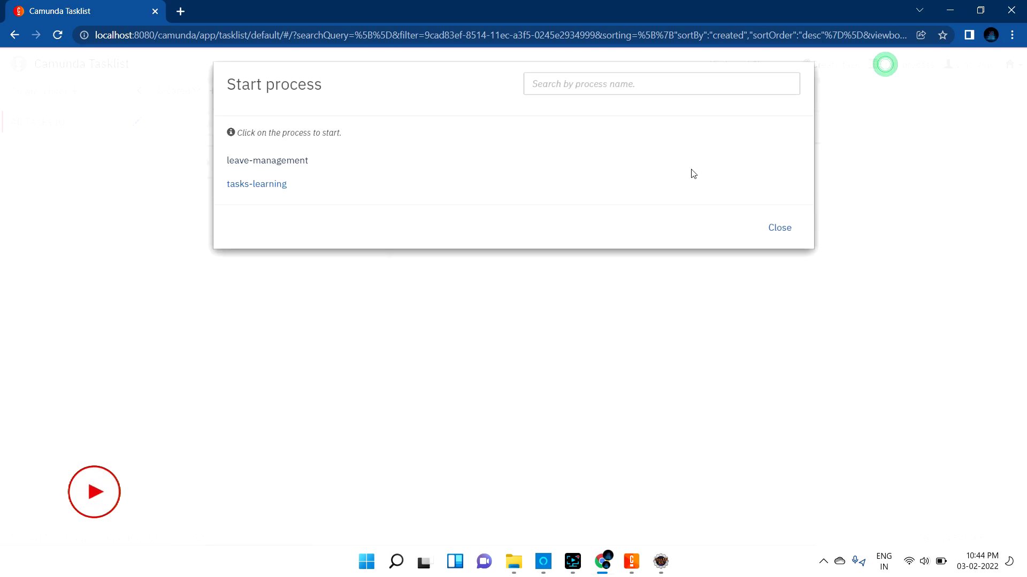
click(258, 189)
click(776, 243)
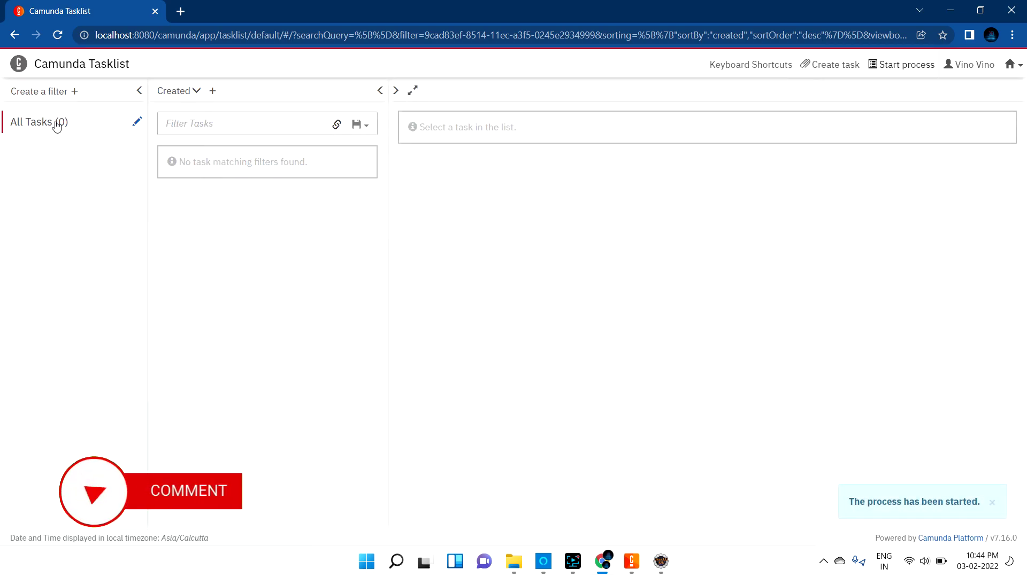
Claim the new user-task and complete it with Age 17
click(22, 126)
click(218, 182)
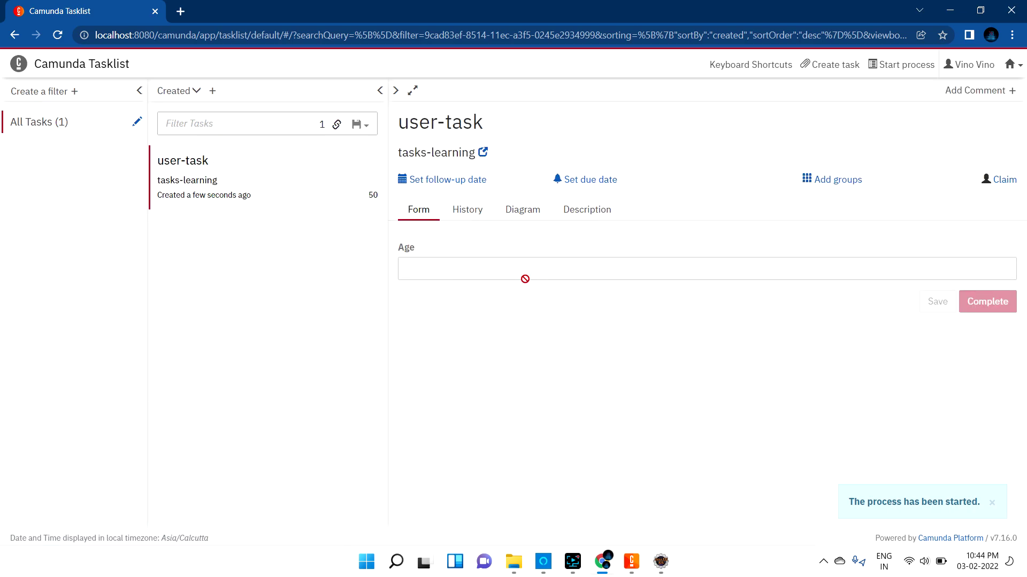
click(1001, 180)
click(590, 266)
text(17)
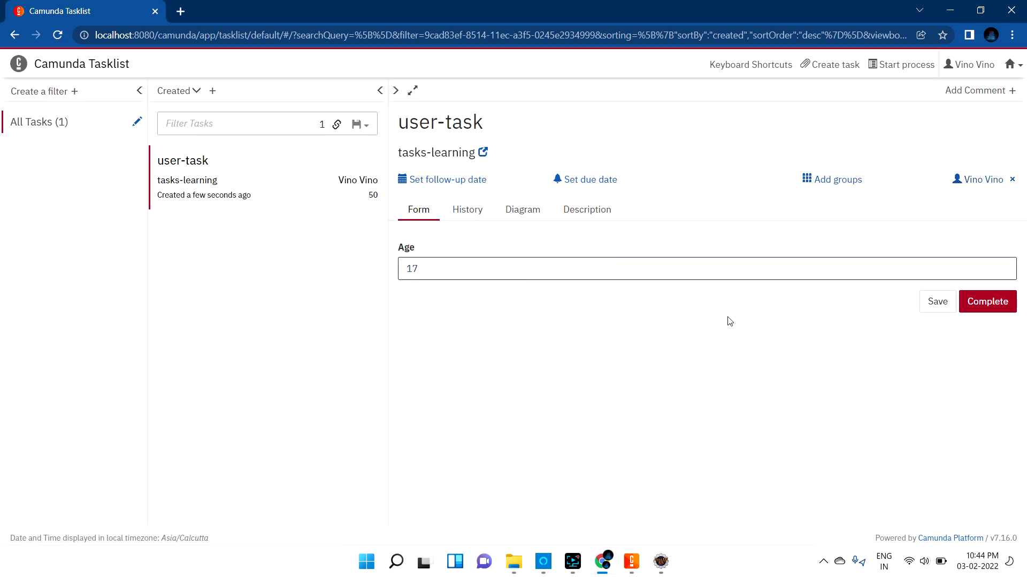
click(988, 302)
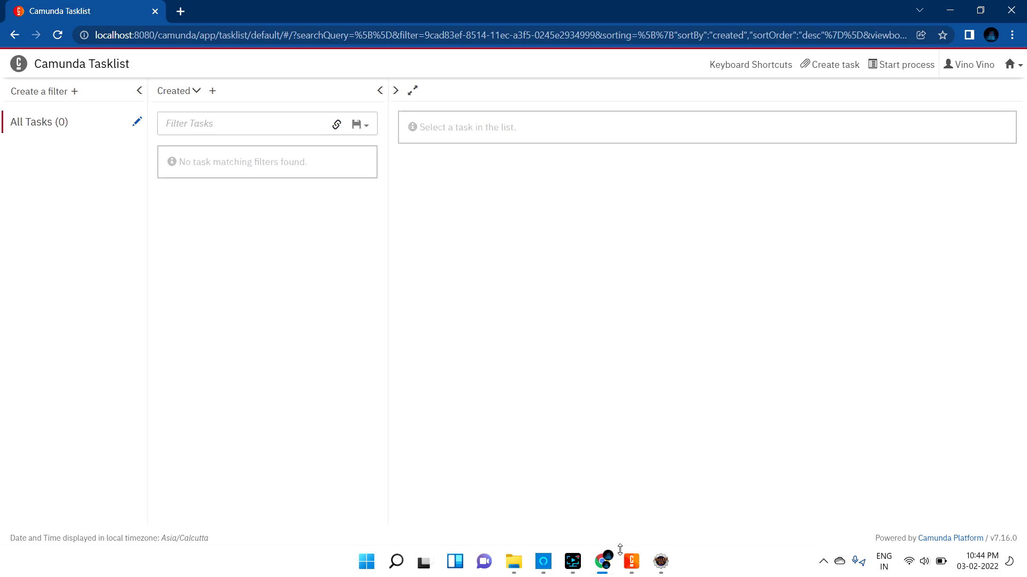
click(661, 561)
Review the console lines, including 'Output is :You are a Child !!!'
click(395, 400)
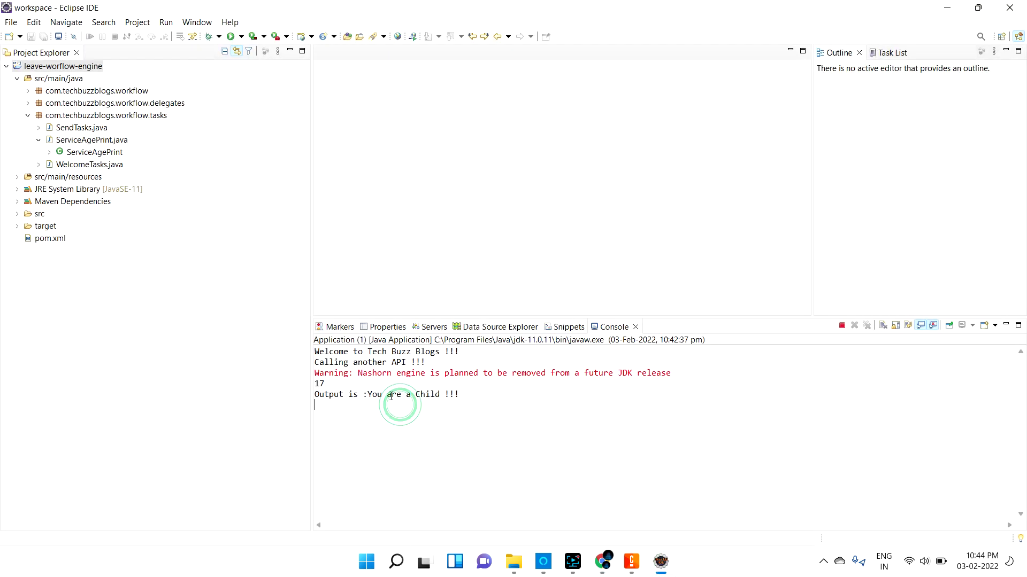
drag(369, 394, 441, 397)
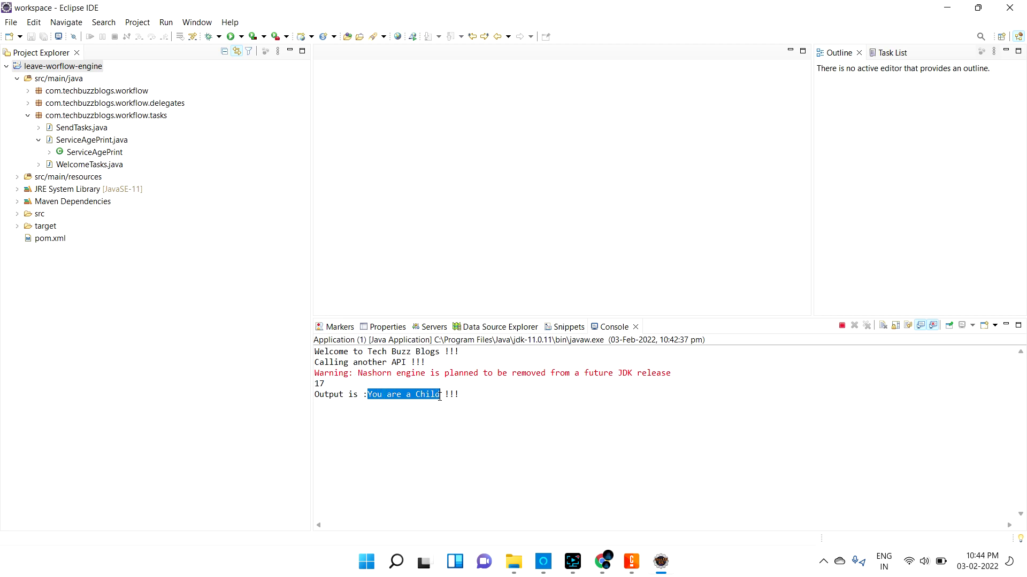
click(533, 394)
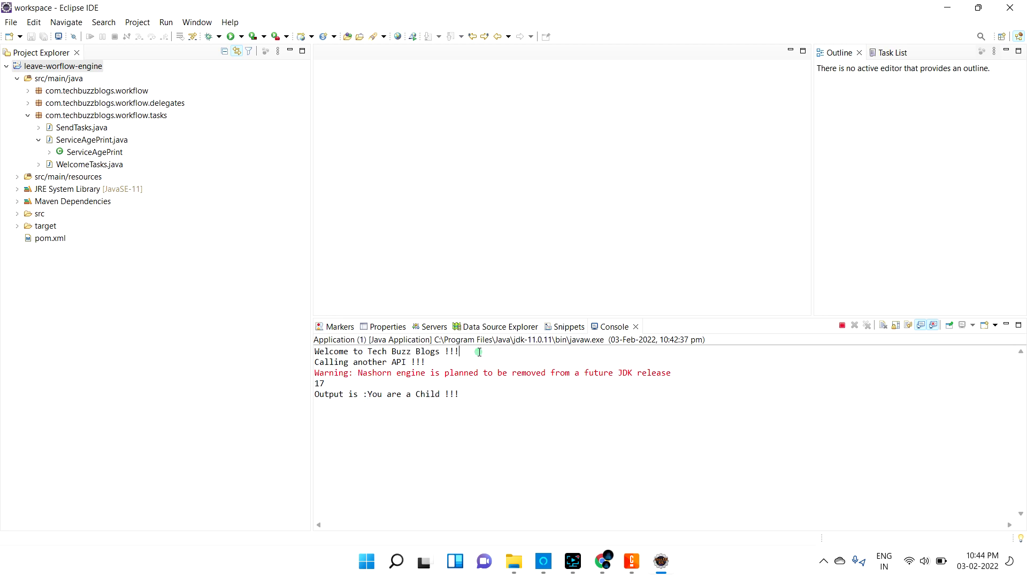
drag(477, 352, 275, 345)
drag(463, 366, 313, 386)
drag(476, 393, 297, 398)
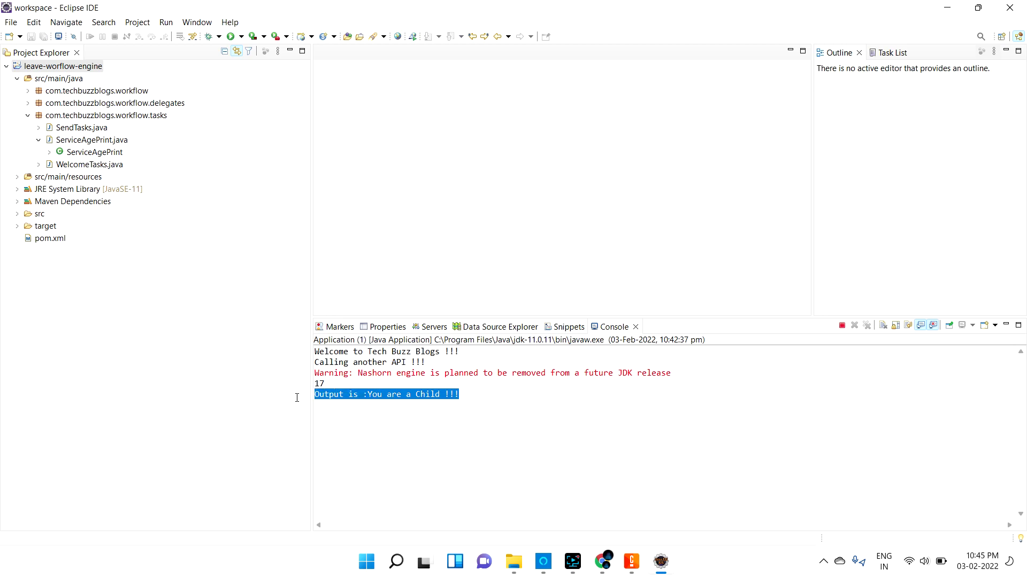
click(429, 394)
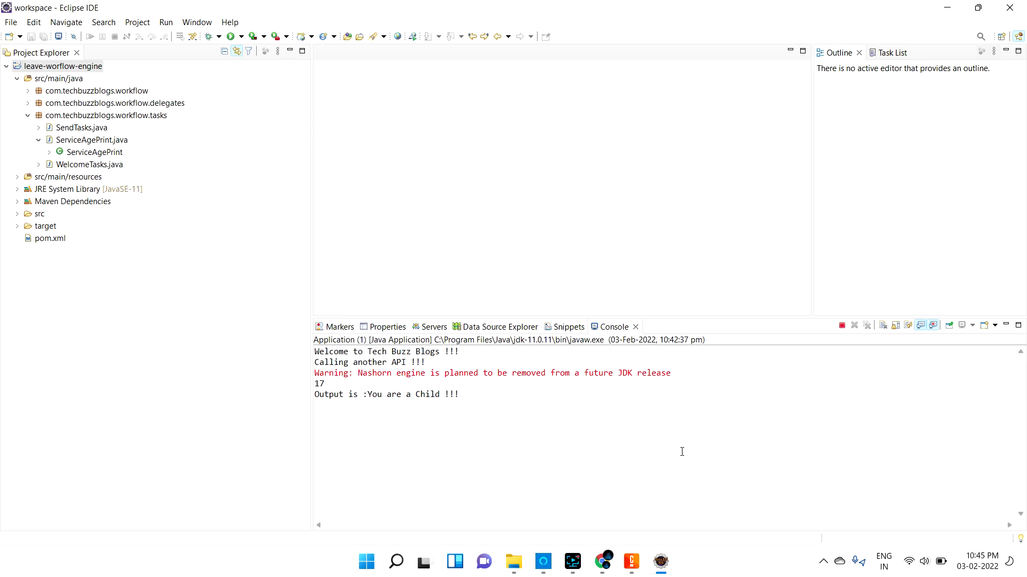
Open ServiceAgePrint.java in the editor and inspect its 'Output is' print statement
click(661, 561)
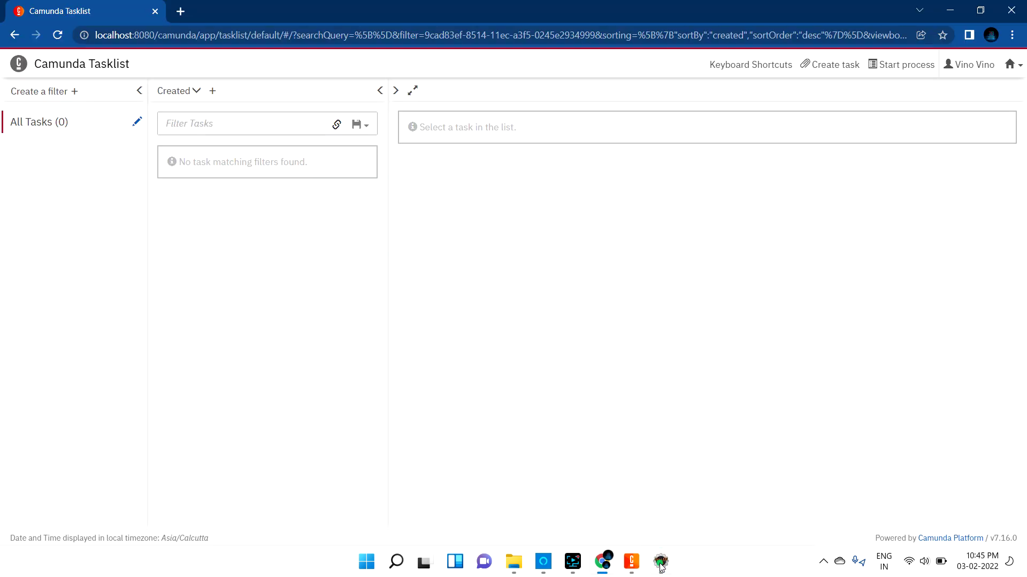
click(662, 562)
double_click(94, 153)
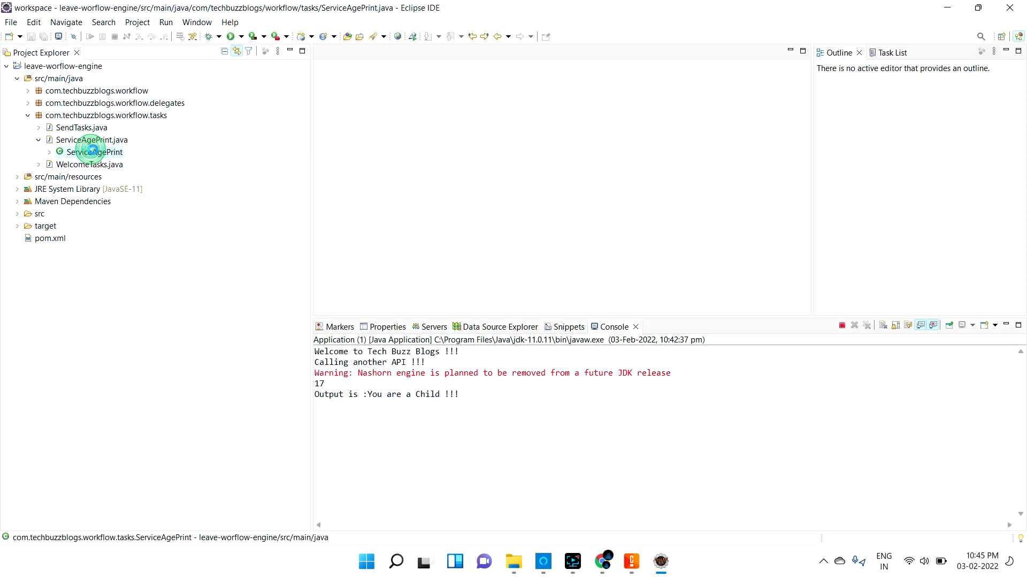
drag(470, 151, 514, 152)
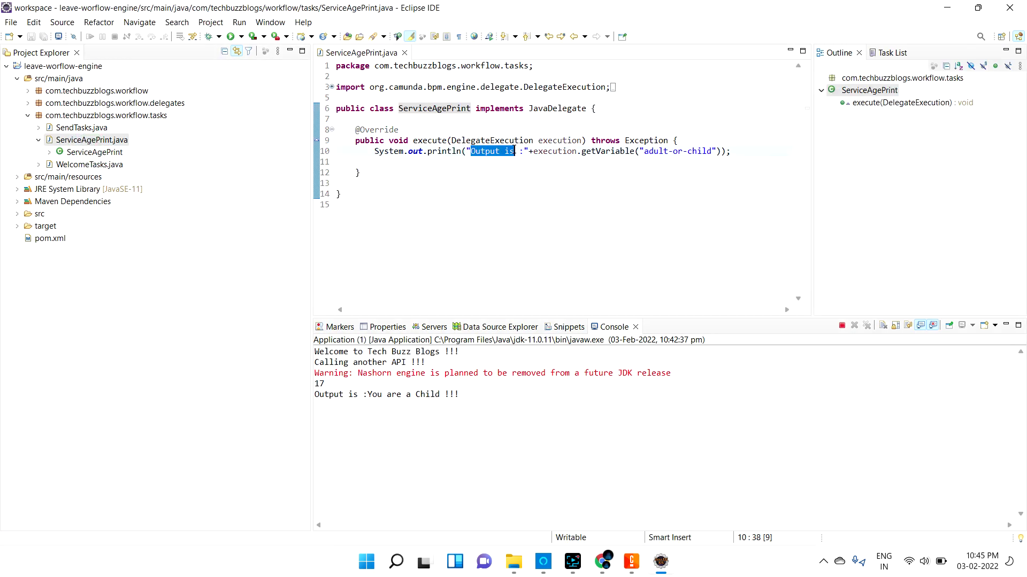